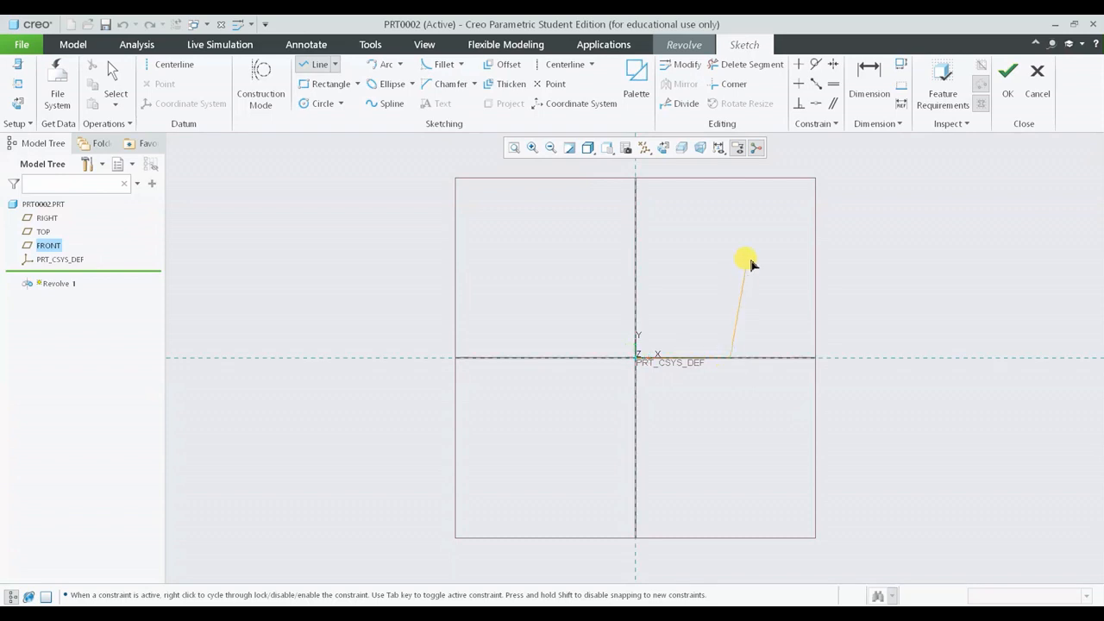
Complete the closed tapered half-profile from the origin, about 195 wide at the top and 134 at the base, and accept the sketch.
{"action": "left_click", "coordinate": [773, 206]}
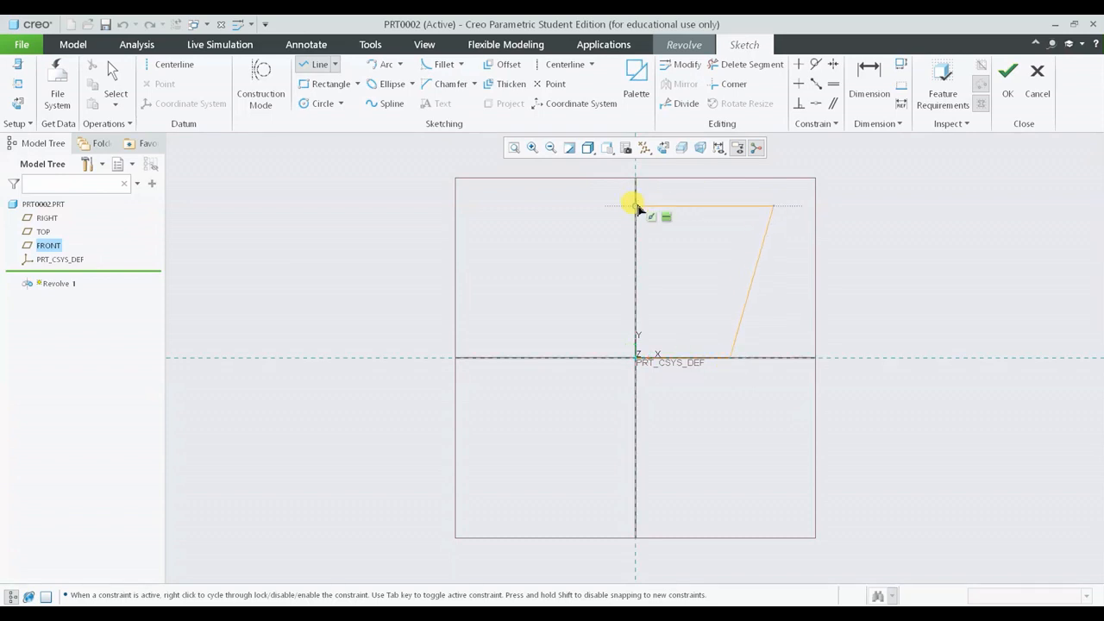
{"action": "left_click", "coordinate": [637, 208]}
{"action": "left_click", "coordinate": [644, 358]}
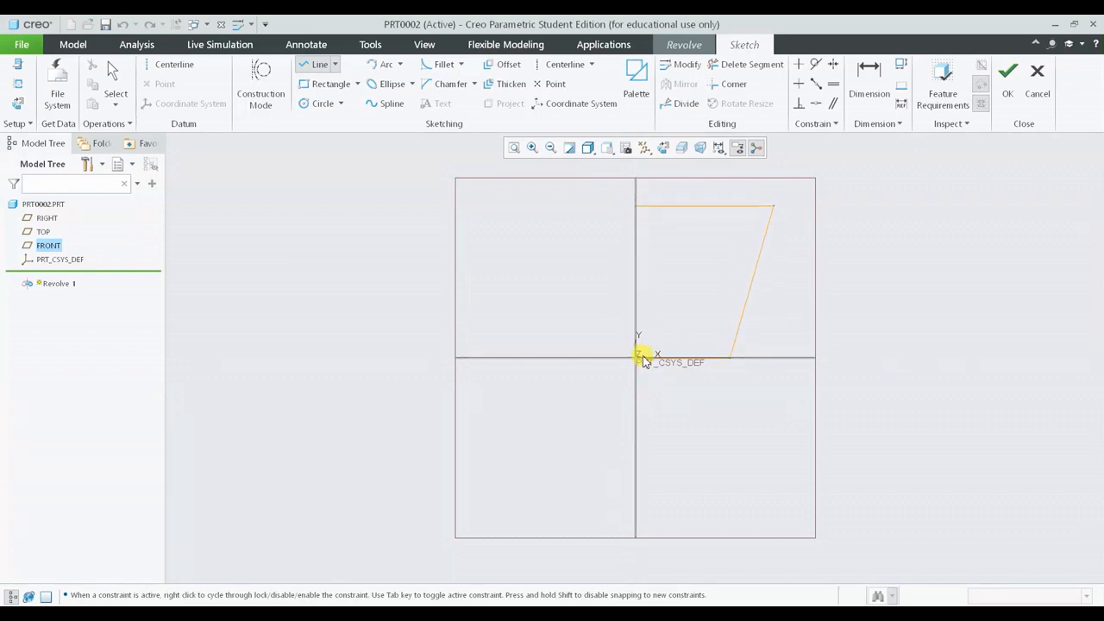
{"action": "middle_click", "coordinate": [865, 307]}
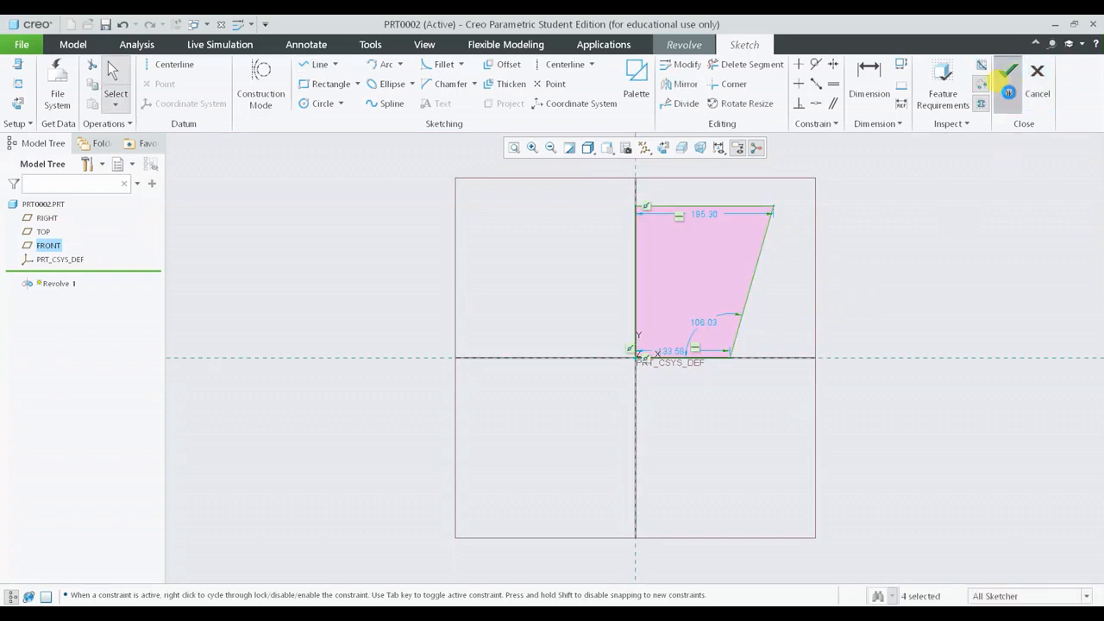
{"action": "left_click", "coordinate": [1007, 79]}
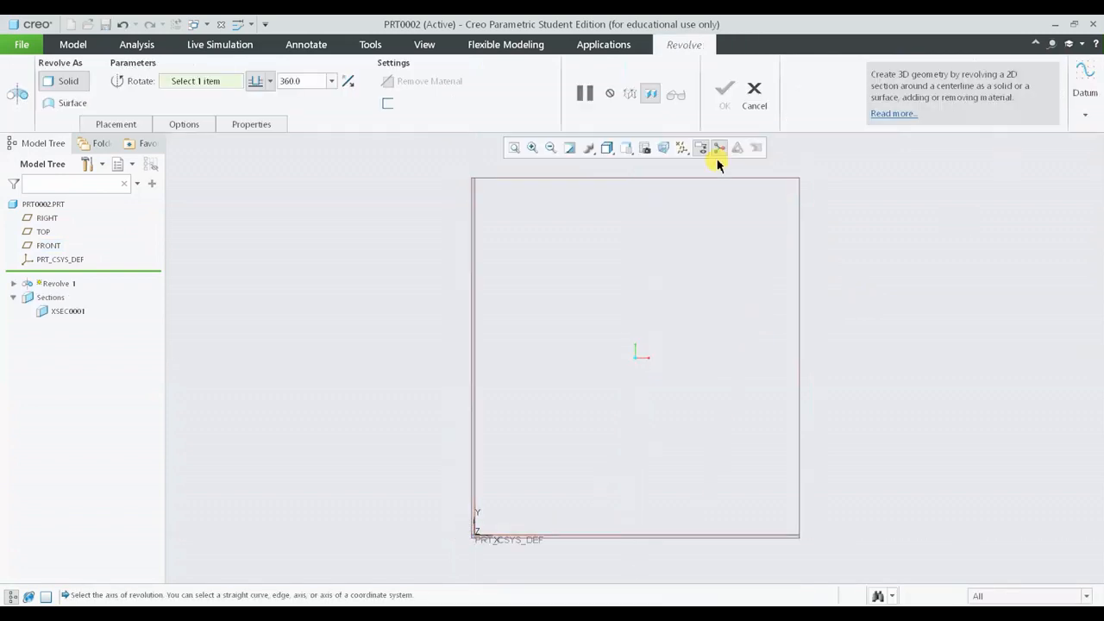
Revolve the profile 360 degrees around the vertical axis as a solid cup body.
{"action": "left_click", "coordinate": [479, 529]}
{"action": "left_click", "coordinate": [475, 523]}
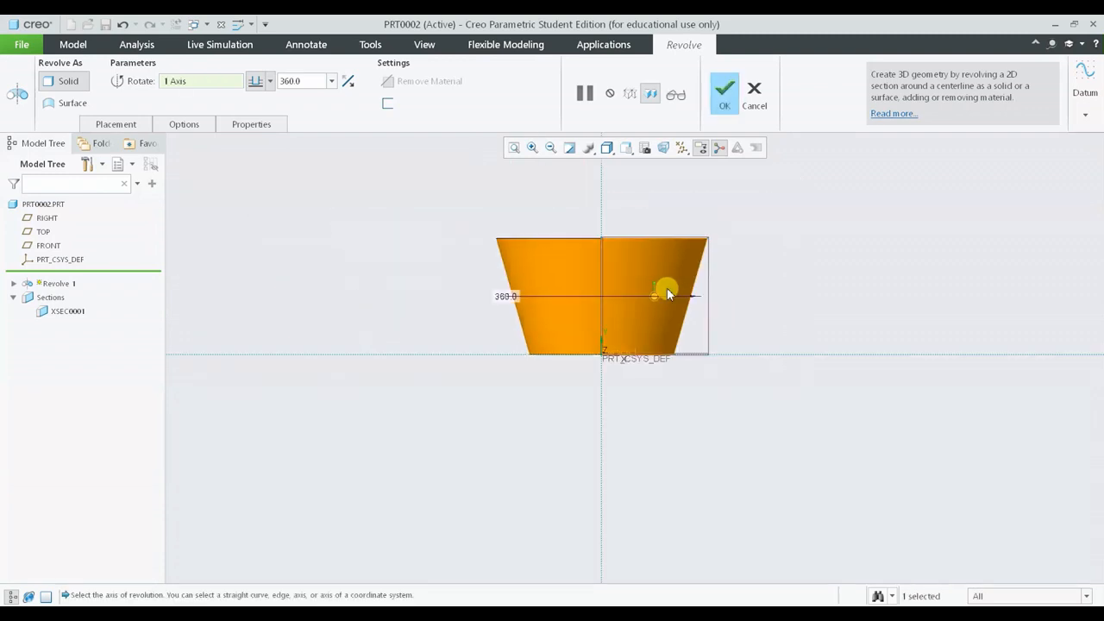
{"action": "middle_click_drag", "start_coordinate": [666, 327], "coordinate": [655, 256]}
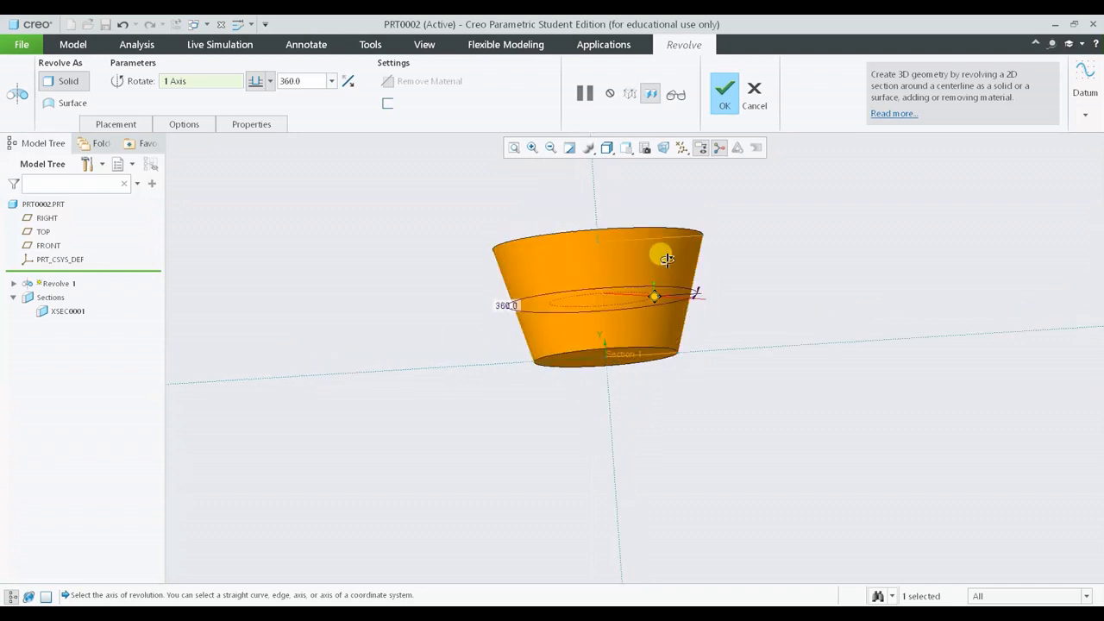
{"action": "left_click", "coordinate": [723, 97]}
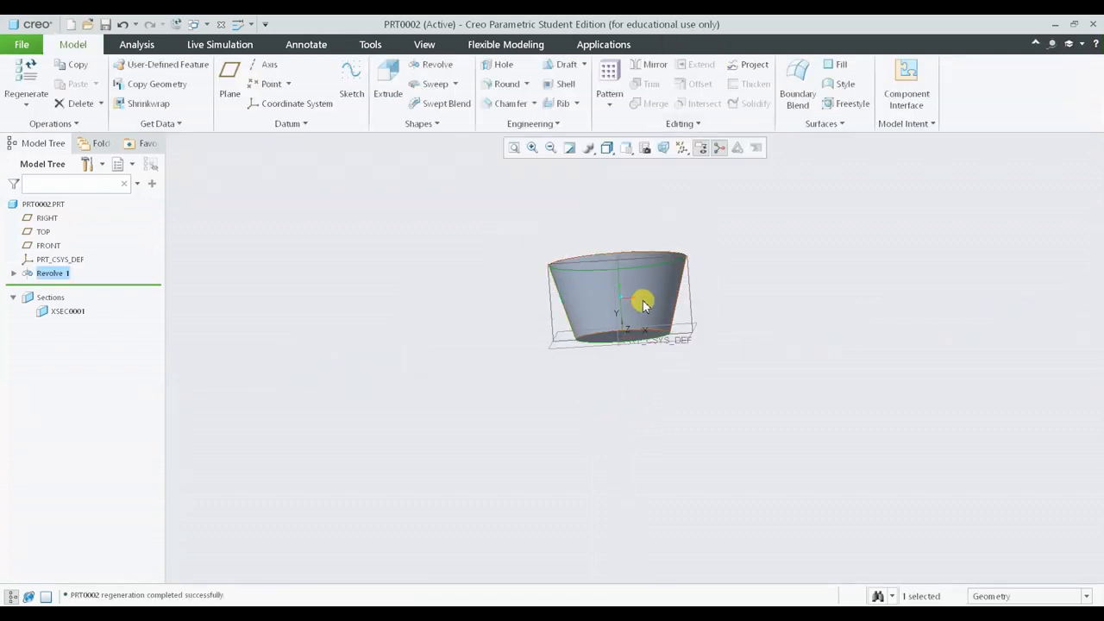
Sketch an open three-line handle path on the RIGHT plane, with both ends on the cup's slanted outer edge.
{"action": "middle_click_drag", "start_coordinate": [640, 298], "coordinate": [688, 295]}
{"action": "scroll", "coordinate": [646, 357], "scroll_direction": "down", "scroll_amount": 4}
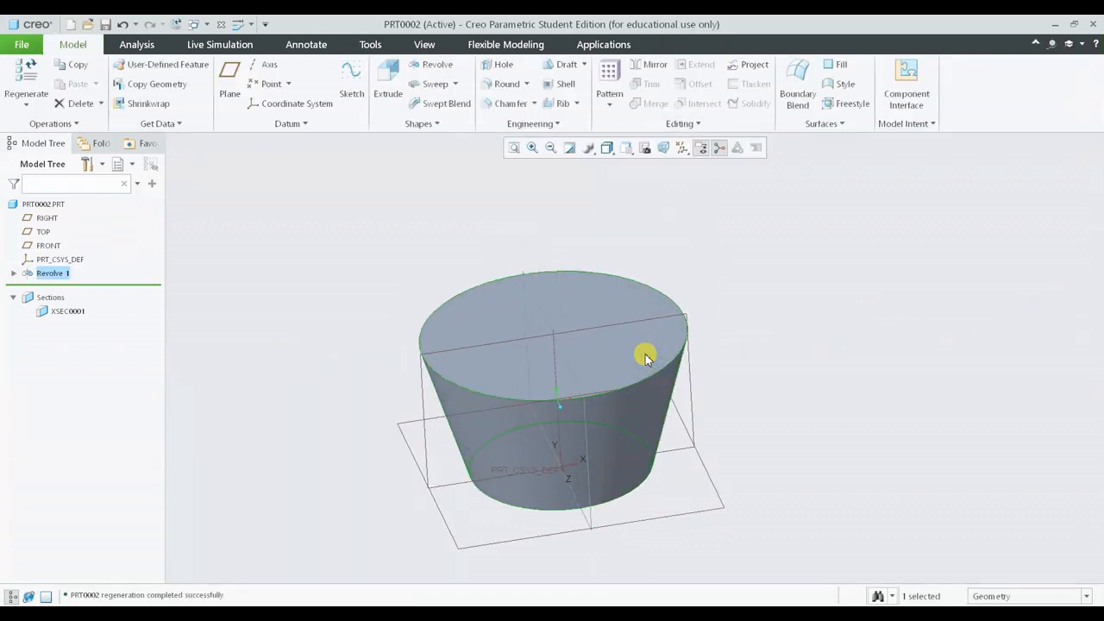
{"action": "middle_click_drag", "start_coordinate": [660, 397], "coordinate": [602, 413]}
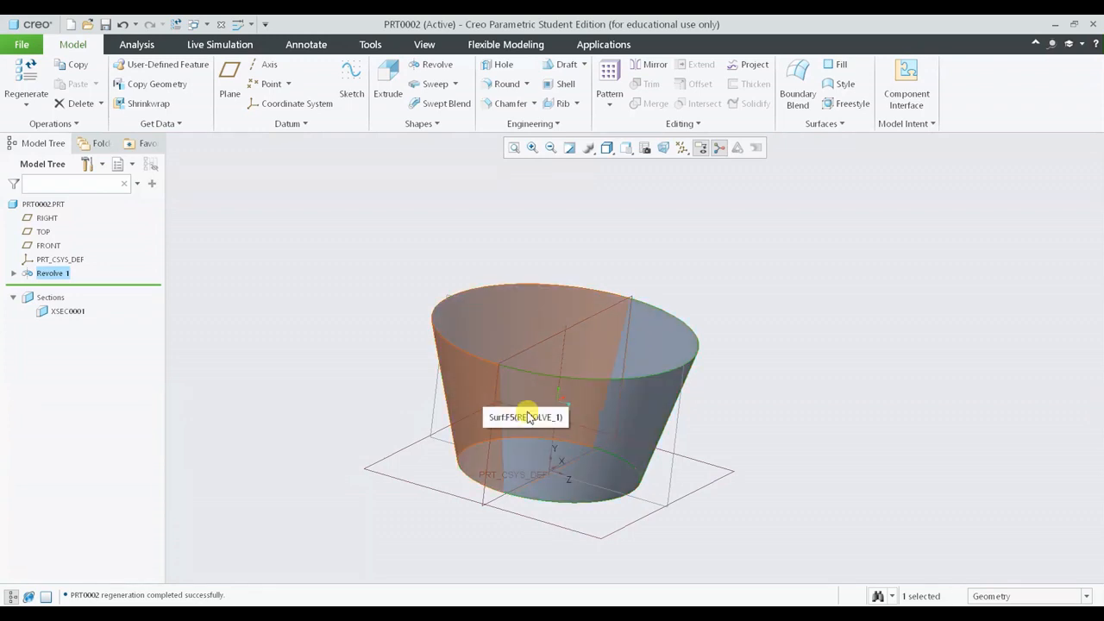
{"action": "mouse_move", "coordinate": [615, 413]}
{"action": "middle_mouse_down"}
{"action": "mouse_move", "coordinate": [576, 399]}
{"action": "mouse_move", "coordinate": [604, 401]}
{"action": "middle_mouse_up"}
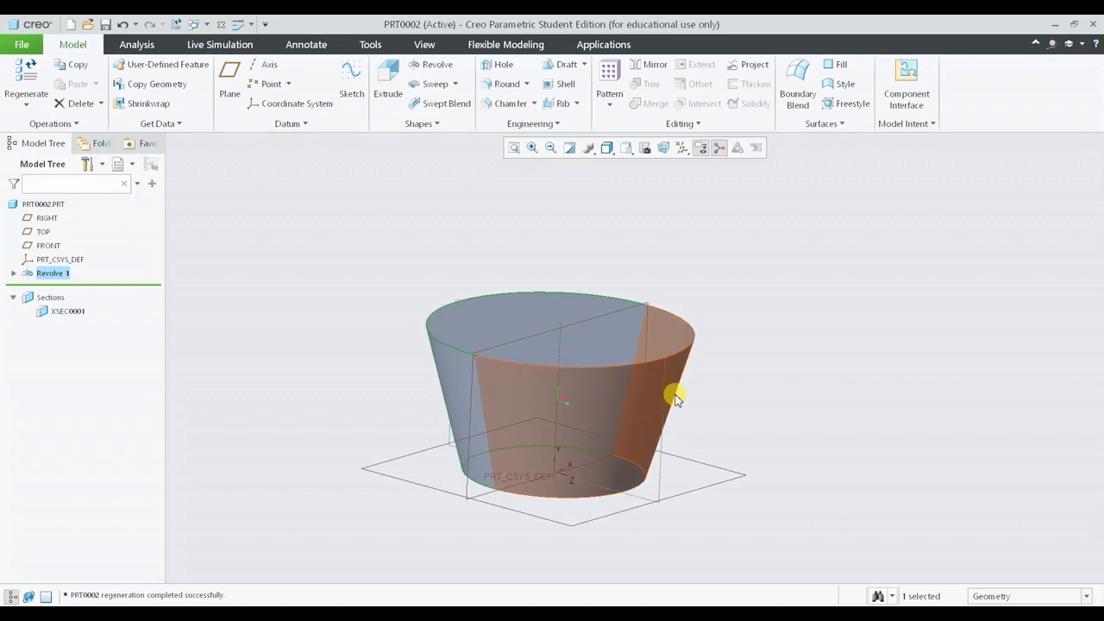
{"action": "left_click", "coordinate": [662, 461]}
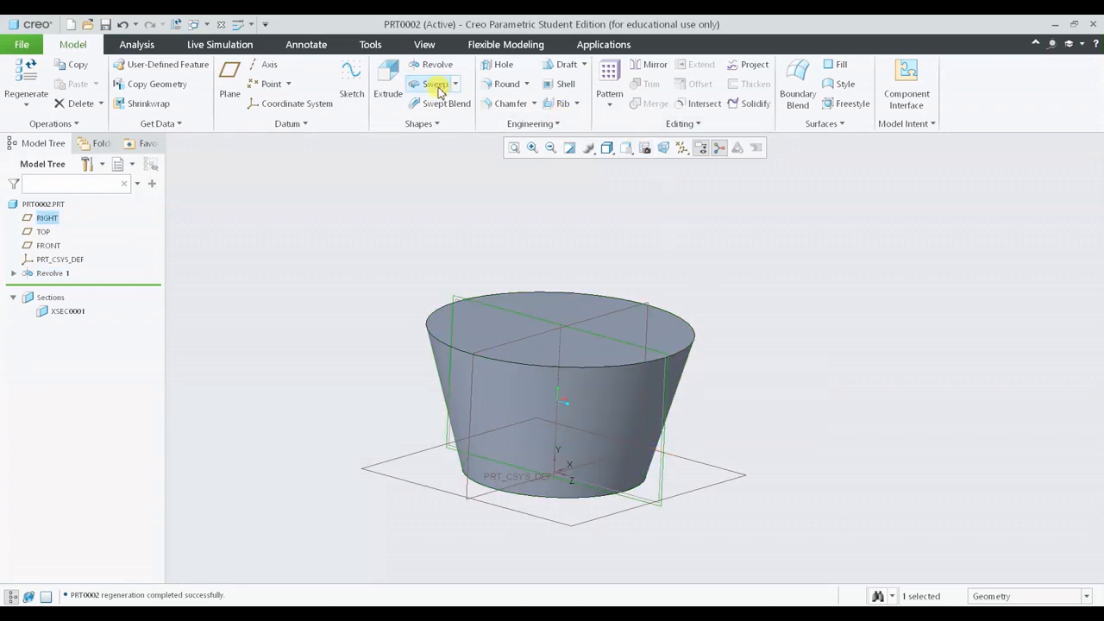
{"action": "left_click", "coordinate": [360, 83]}
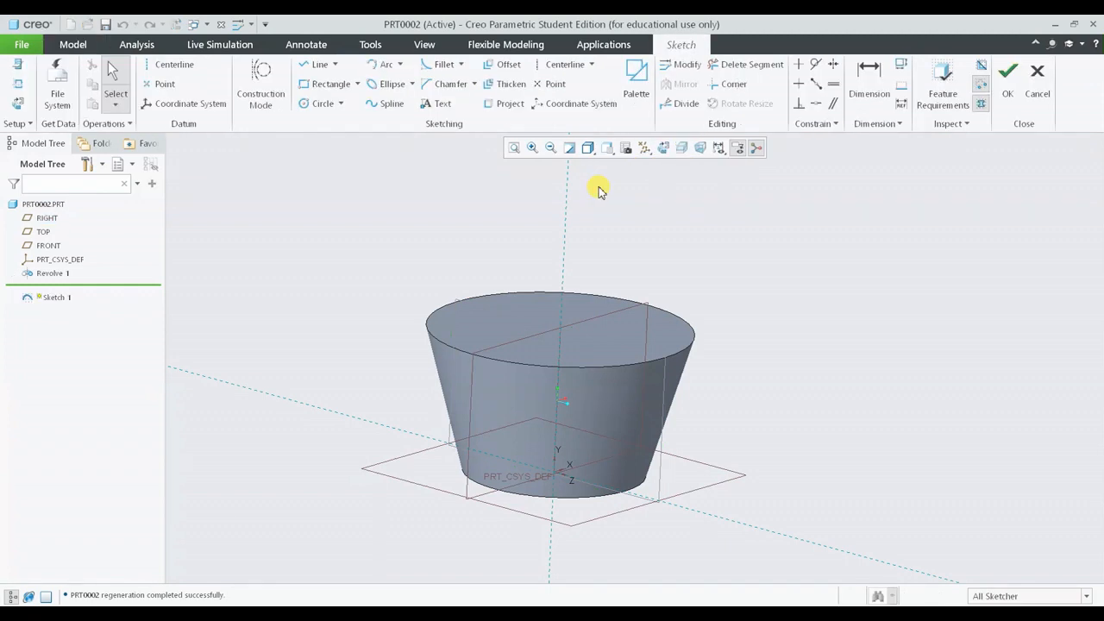
{"action": "left_click", "coordinate": [658, 148]}
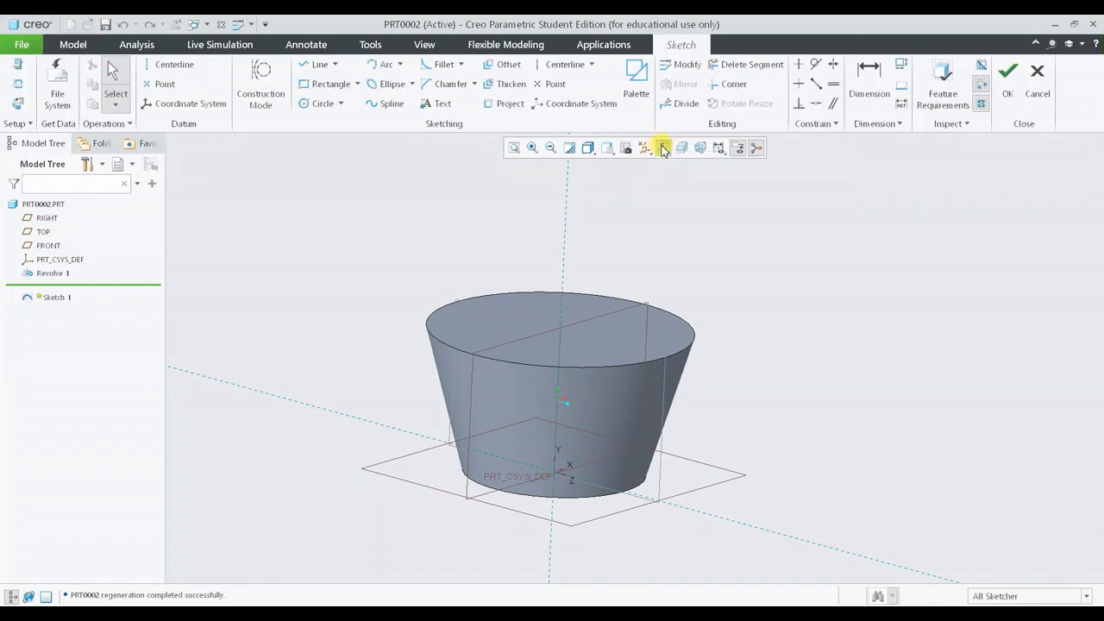
{"action": "left_click", "coordinate": [319, 66]}
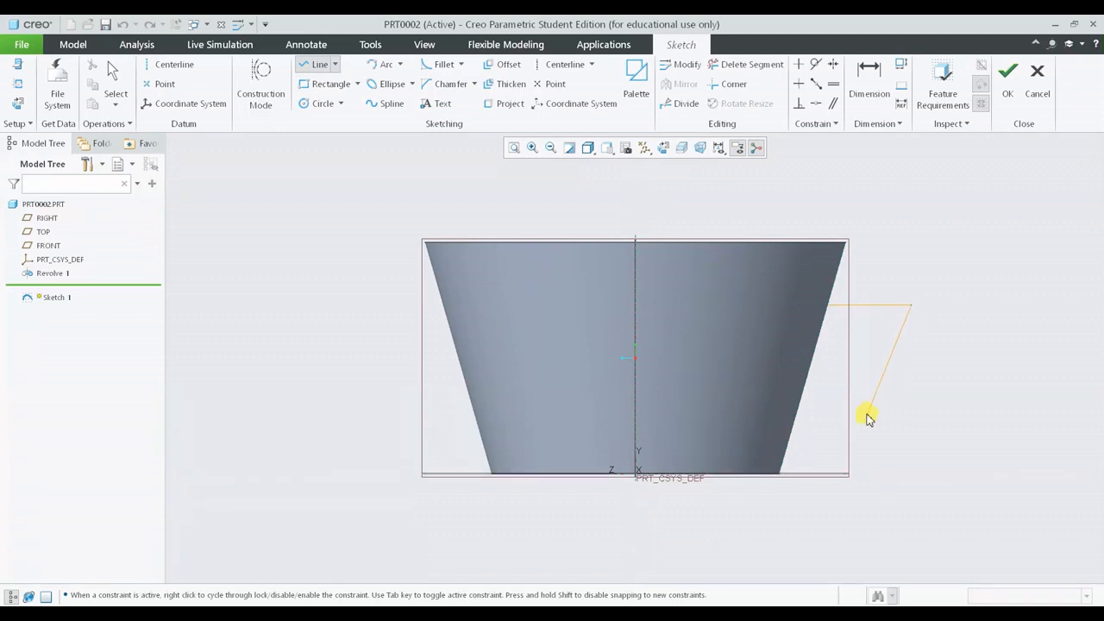
{"action": "middle_click", "coordinate": [798, 410]}
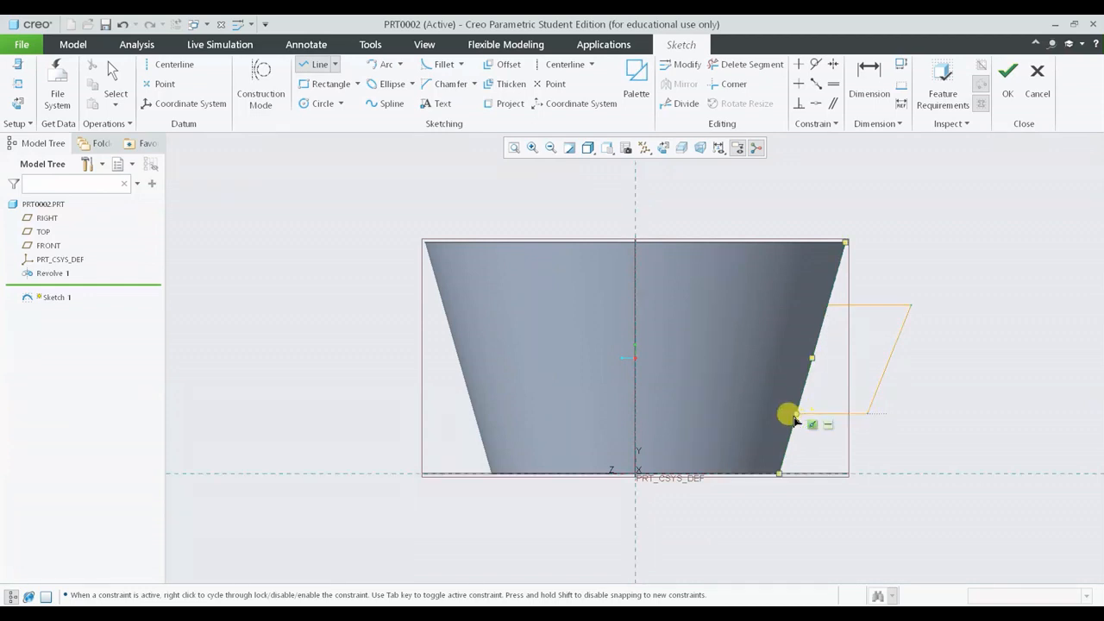
{"action": "middle_click", "coordinate": [968, 259]}
{"action": "middle_click", "coordinate": [970, 263]}
{"action": "left_click", "coordinate": [1002, 91]}
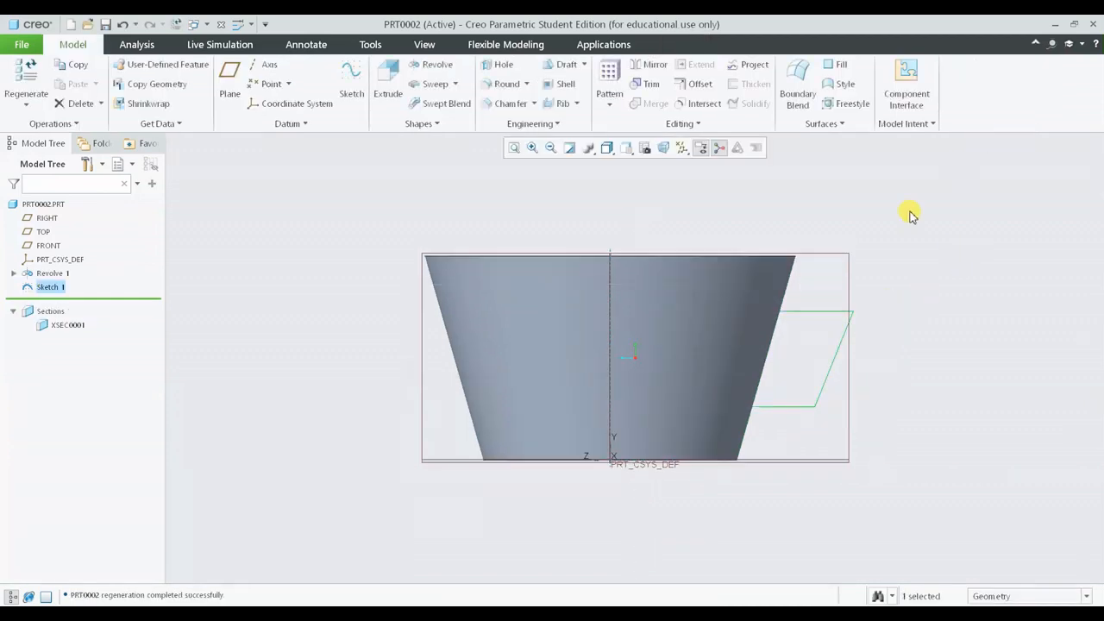
Begin a solid sweep along the handle path and sketch a small circular section centred on the path's start point.
{"action": "key", "text": "ctrl+d"}
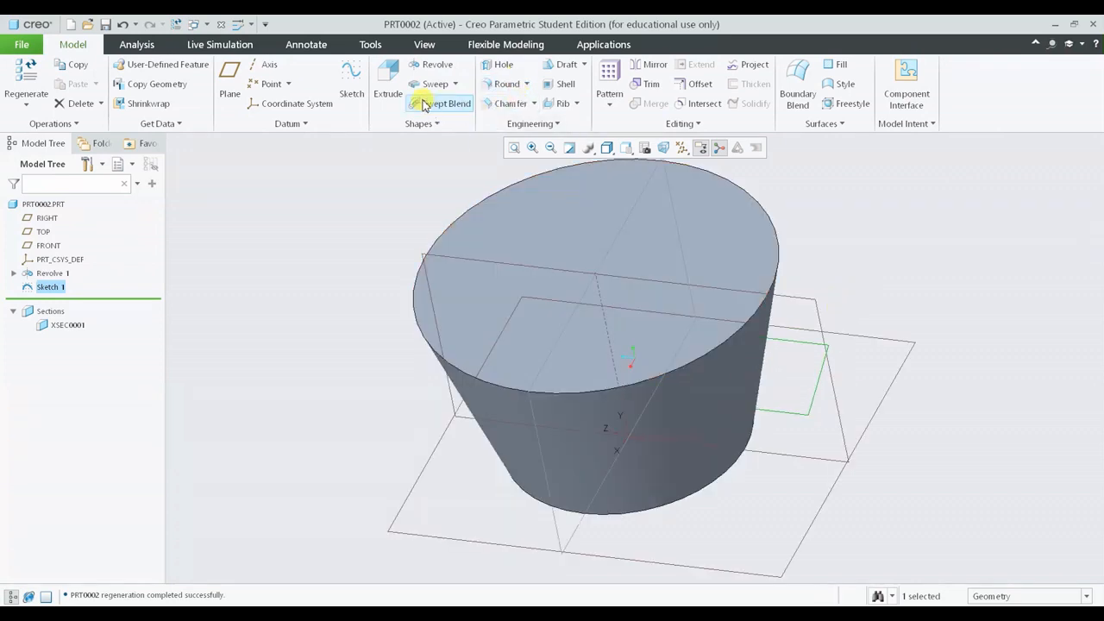
{"action": "left_click", "coordinate": [434, 85]}
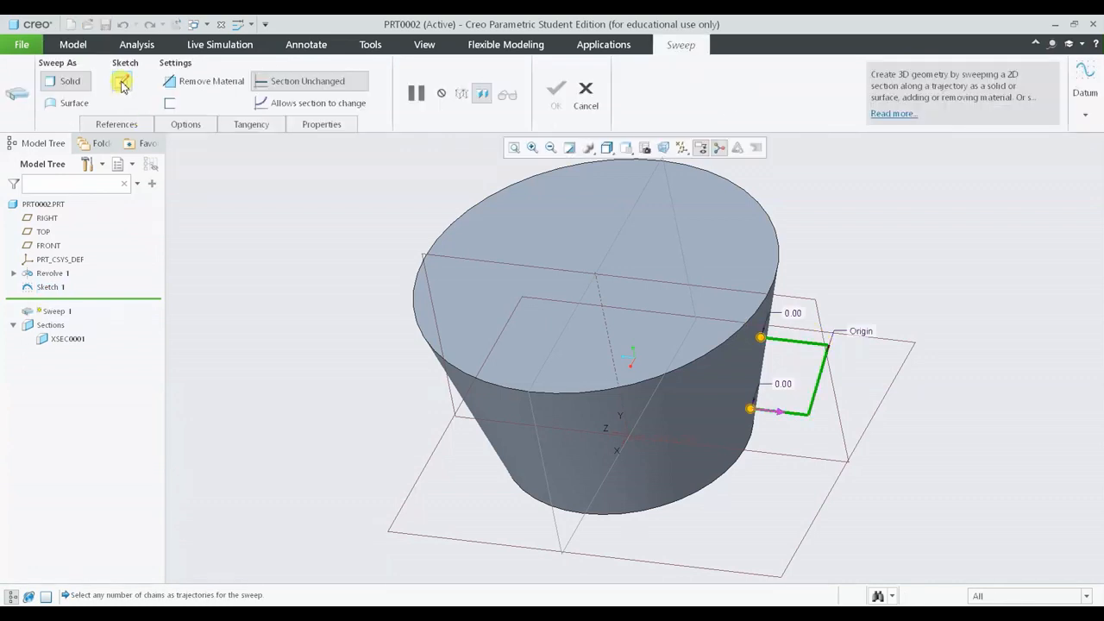
{"action": "left_click", "coordinate": [122, 82]}
{"action": "left_click", "coordinate": [663, 147]}
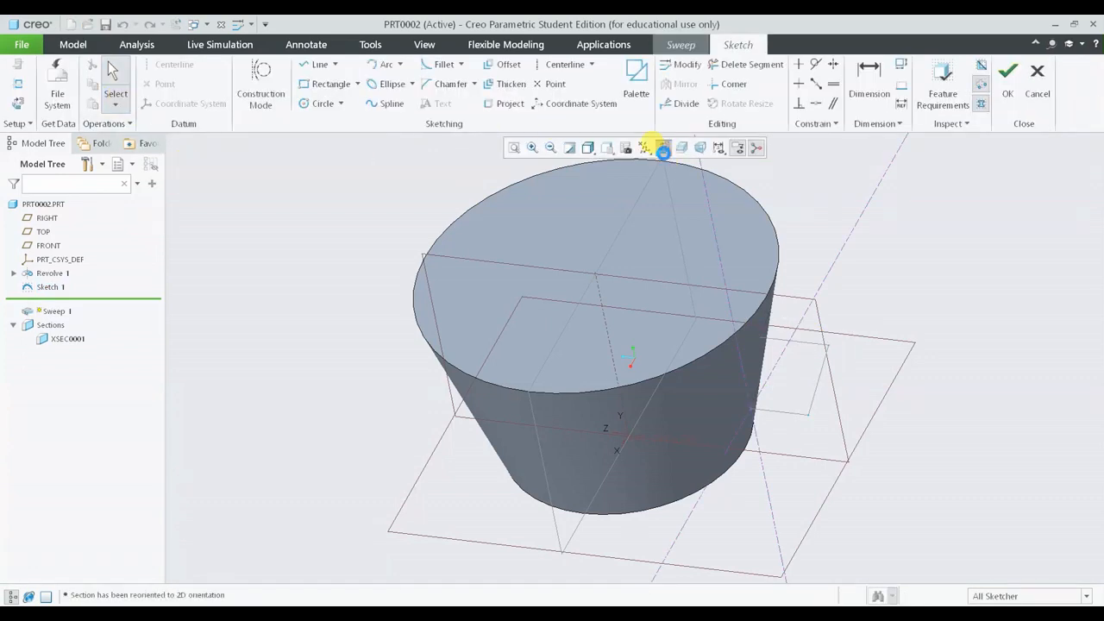
{"action": "left_click", "coordinate": [316, 106]}
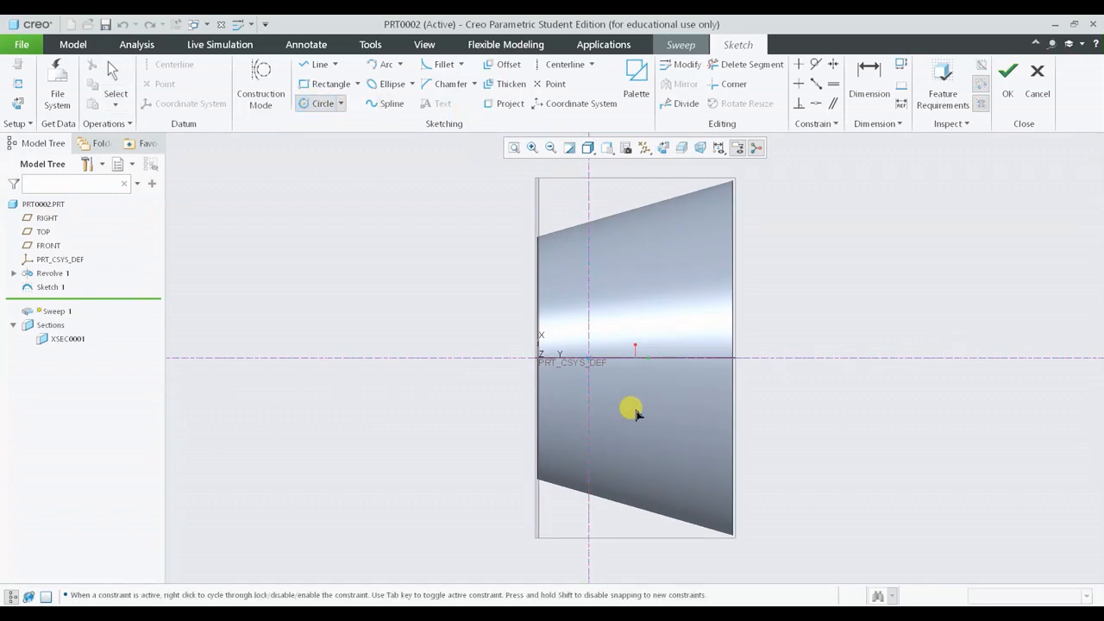
{"action": "left_click", "coordinate": [606, 346]}
{"action": "middle_click", "coordinate": [606, 345]}
{"action": "left_click", "coordinate": [1007, 82]}
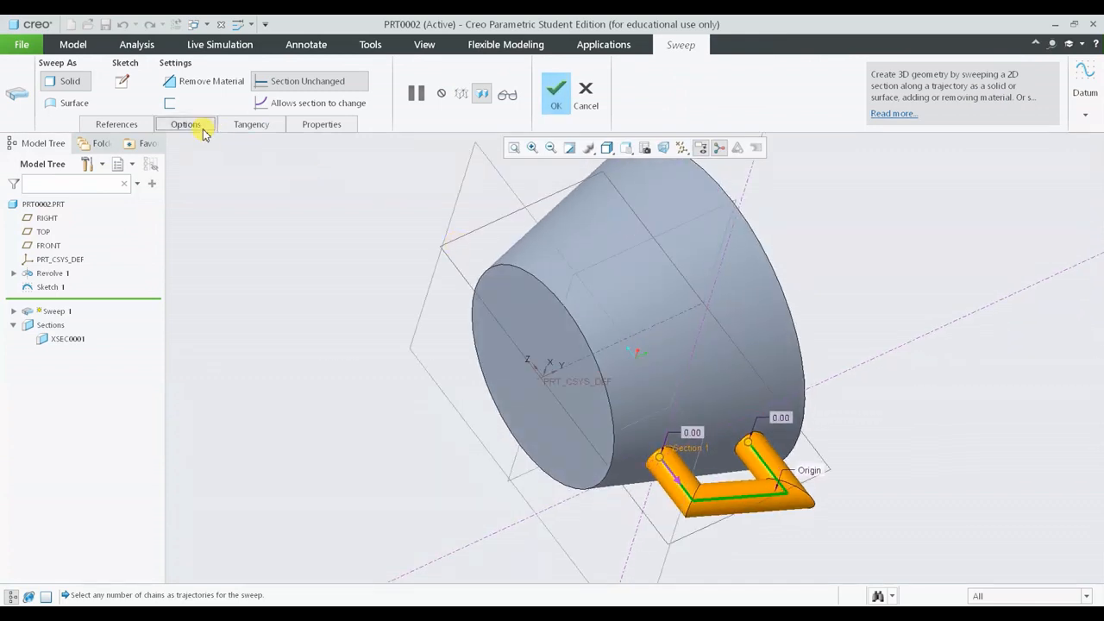
Enable Merge ends for the handle sweep and complete the feature.
{"action": "left_click", "coordinate": [186, 124]}
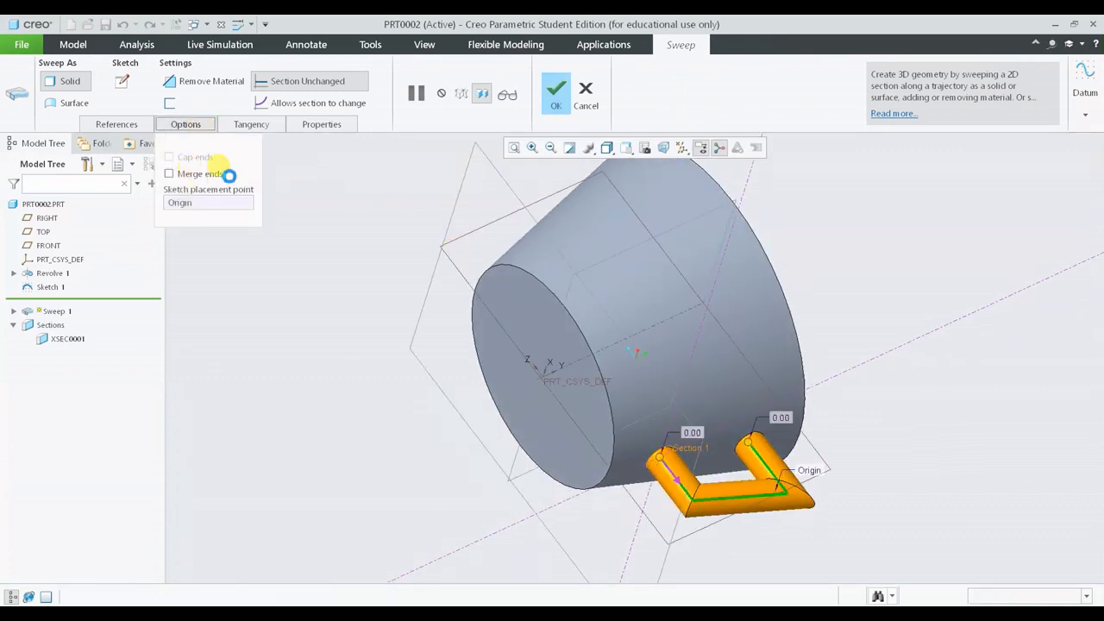
{"action": "left_click", "coordinate": [170, 173]}
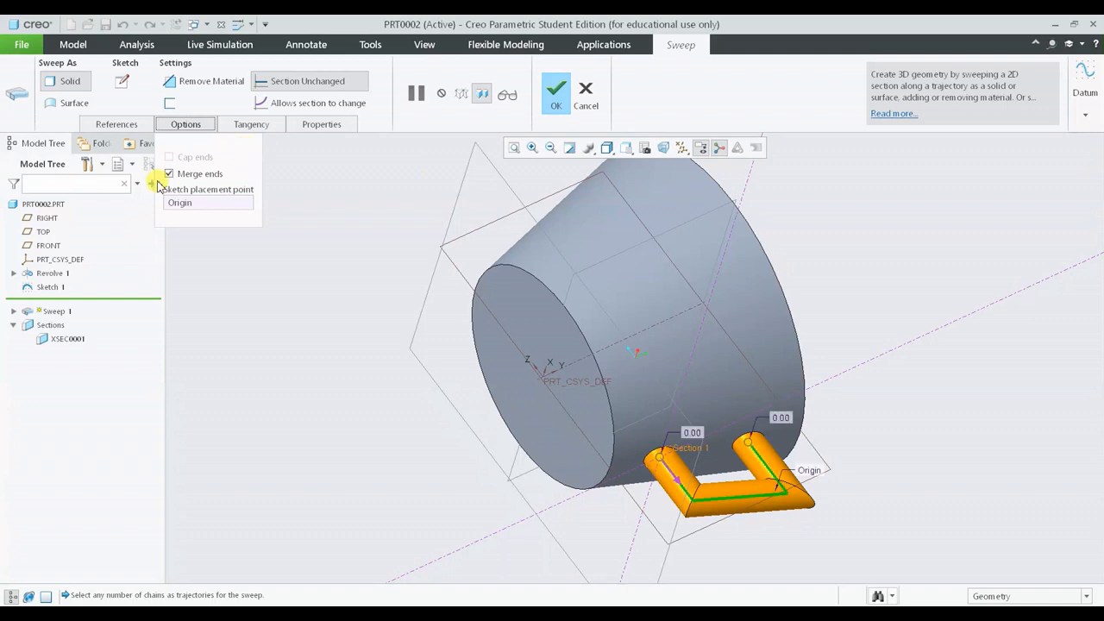
{"action": "left_click", "coordinate": [554, 93]}
Shell the cup with a wall thickness of 8.17, removing its top face.
{"action": "middle_click_drag", "start_coordinate": [850, 267], "coordinate": [860, 363]}
{"action": "middle_click_drag", "start_coordinate": [859, 312], "coordinate": [609, 217]}
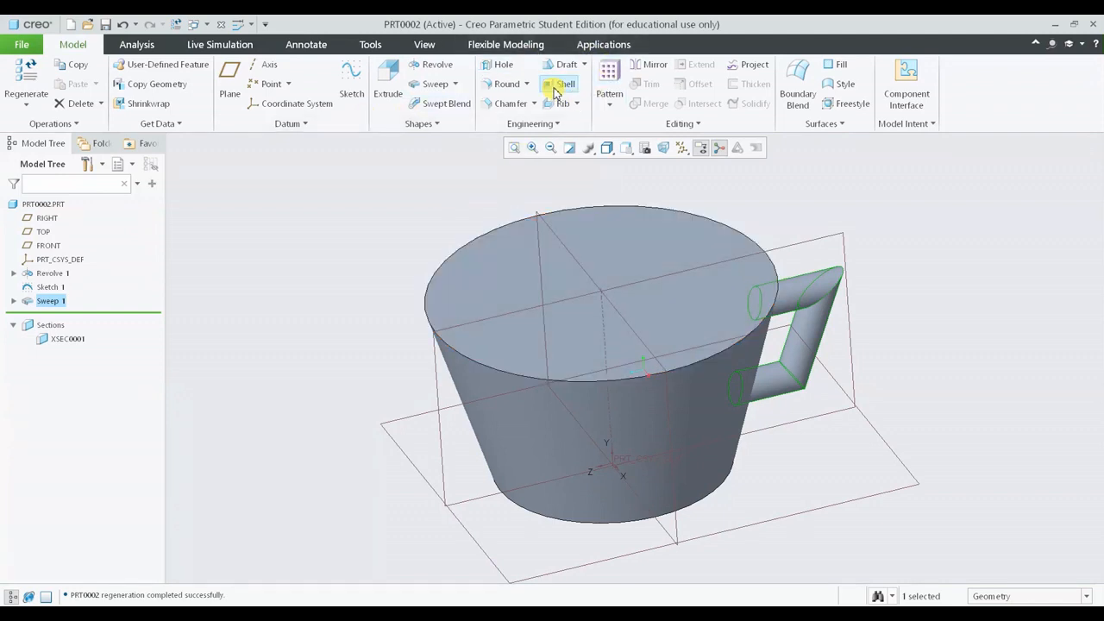
{"action": "left_click", "coordinate": [561, 83]}
{"action": "left_click", "coordinate": [597, 240]}
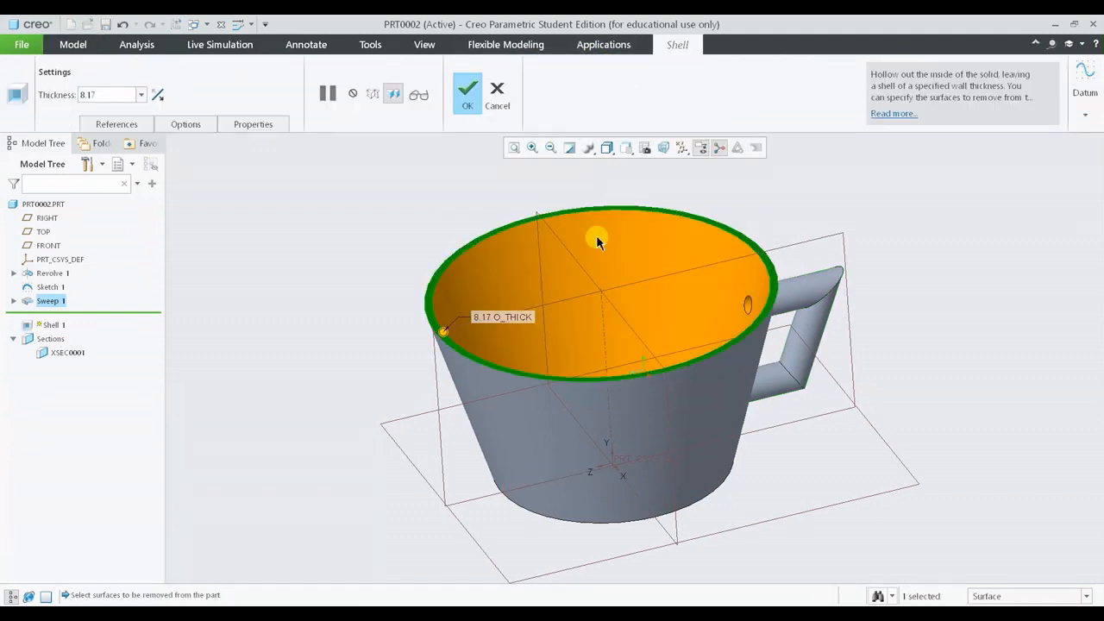
{"action": "middle_click_drag", "start_coordinate": [611, 292], "coordinate": [691, 319]}
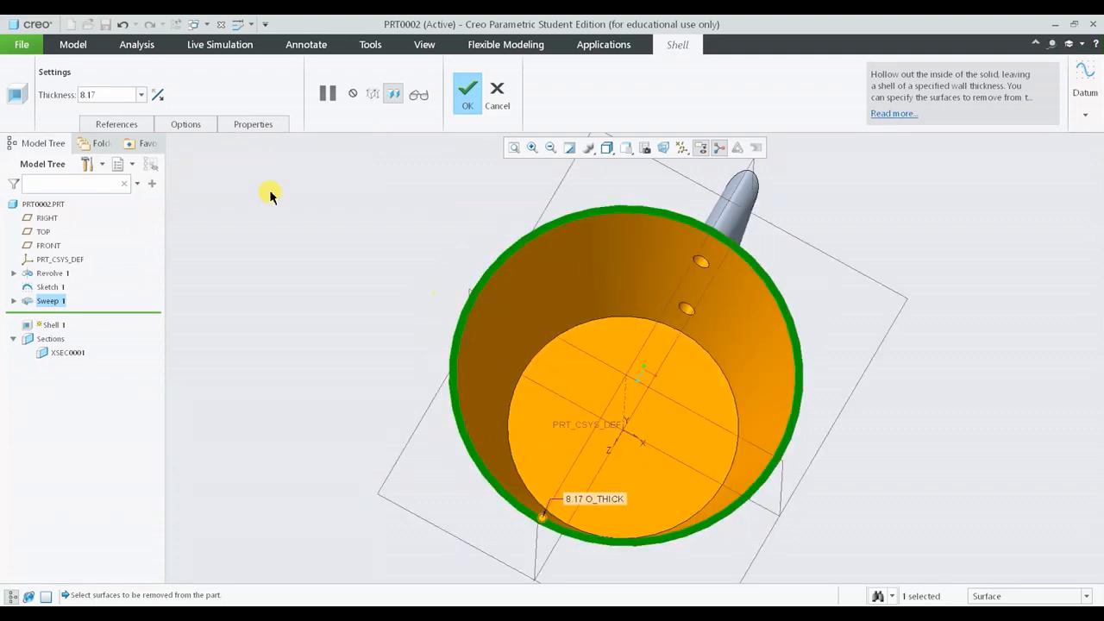
{"action": "left_click", "coordinate": [465, 95]}
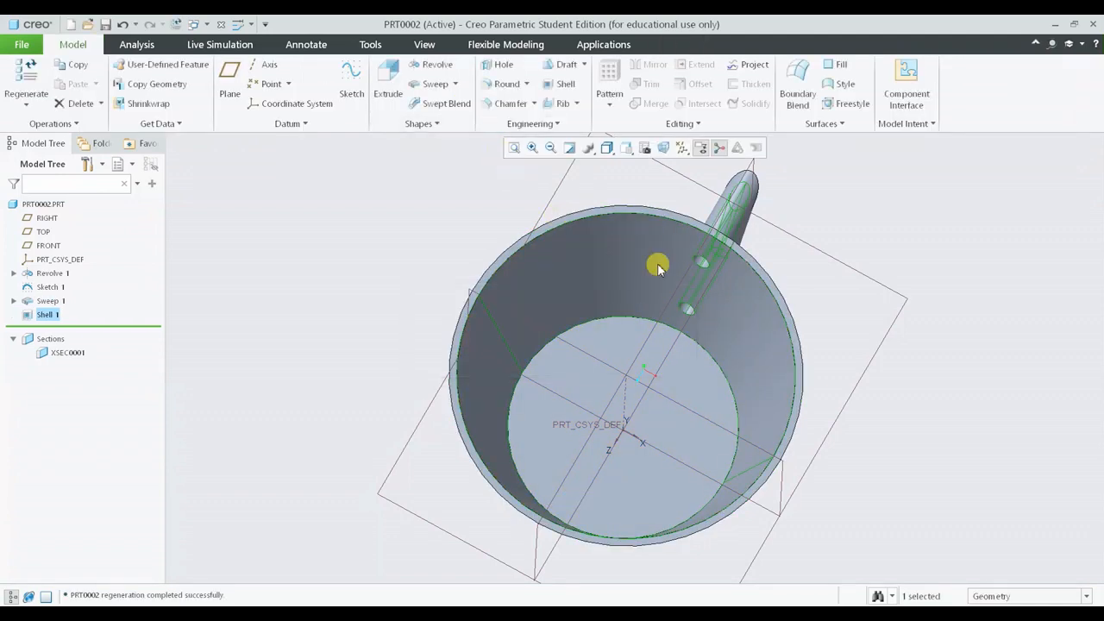
Examine the cup's inner wall where the two handle ends join it.
{"action": "middle_click_drag", "start_coordinate": [665, 234], "coordinate": [672, 223]}
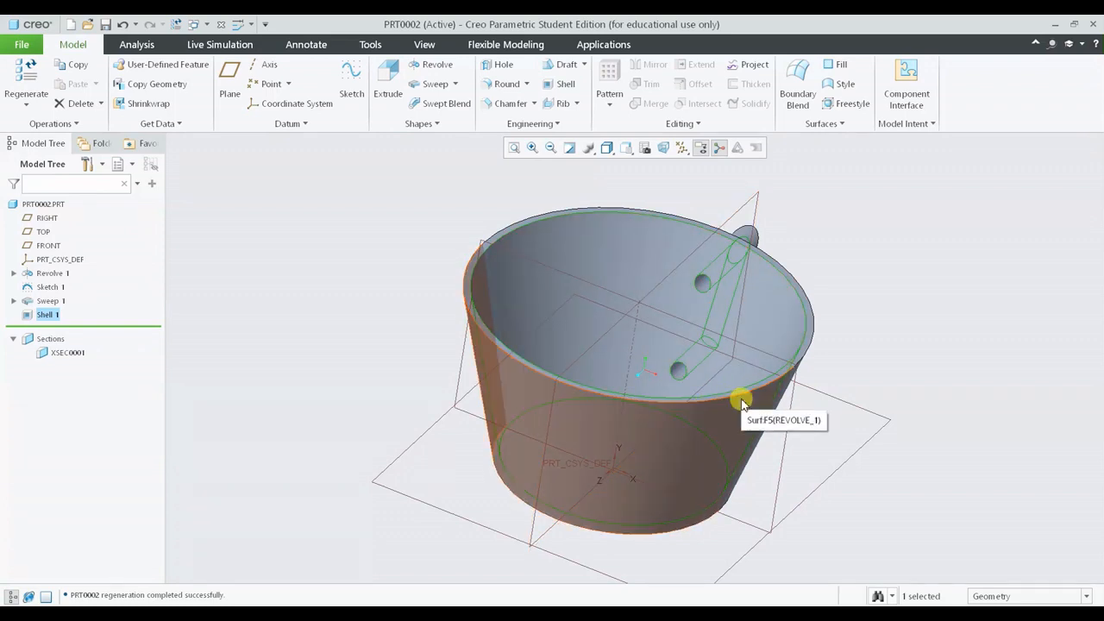
{"action": "middle_click_drag", "start_coordinate": [606, 357], "coordinate": [717, 367]}
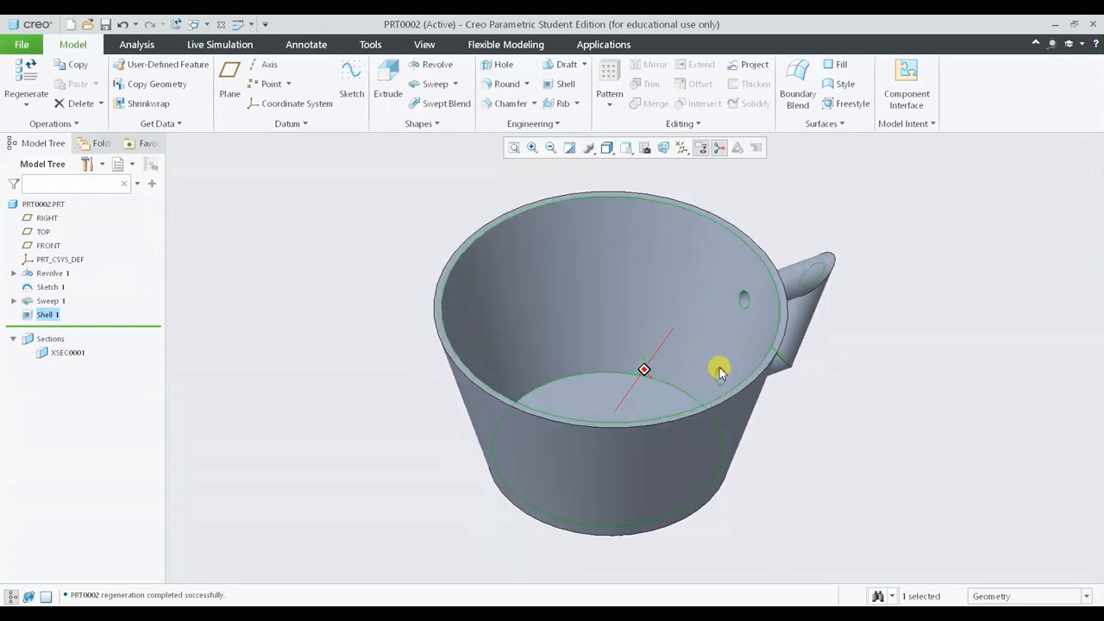
{"action": "scroll", "coordinate": [740, 319], "scroll_direction": "down", "scroll_amount": 5}
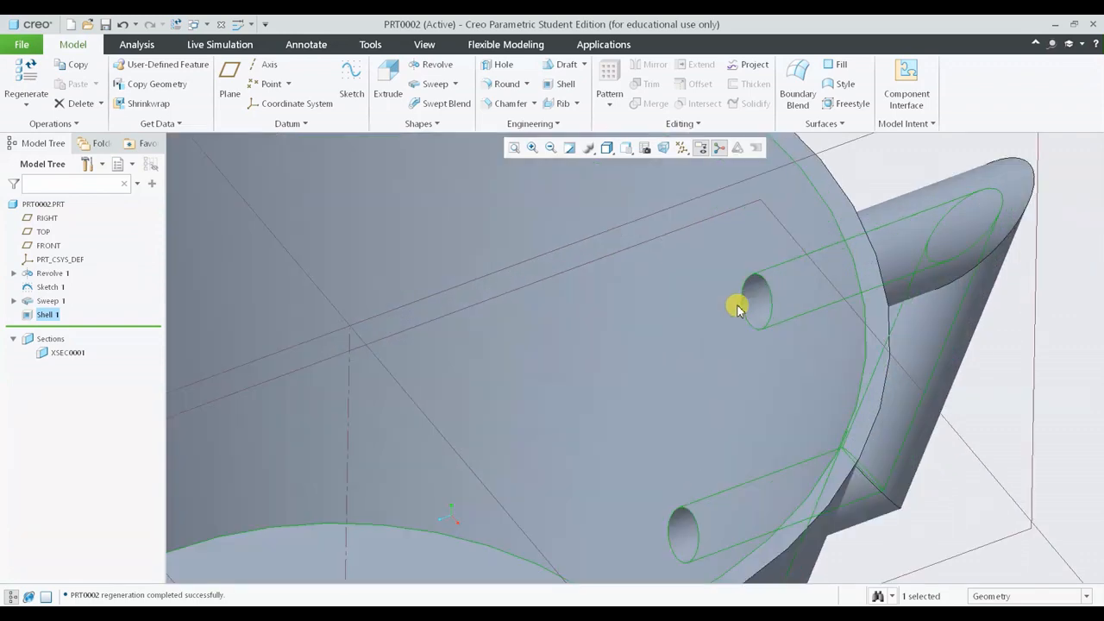
{"action": "scroll", "coordinate": [743, 332], "scroll_direction": "down", "scroll_amount": 3}
{"action": "scroll", "coordinate": [743, 332], "scroll_direction": "up", "scroll_amount": 6}
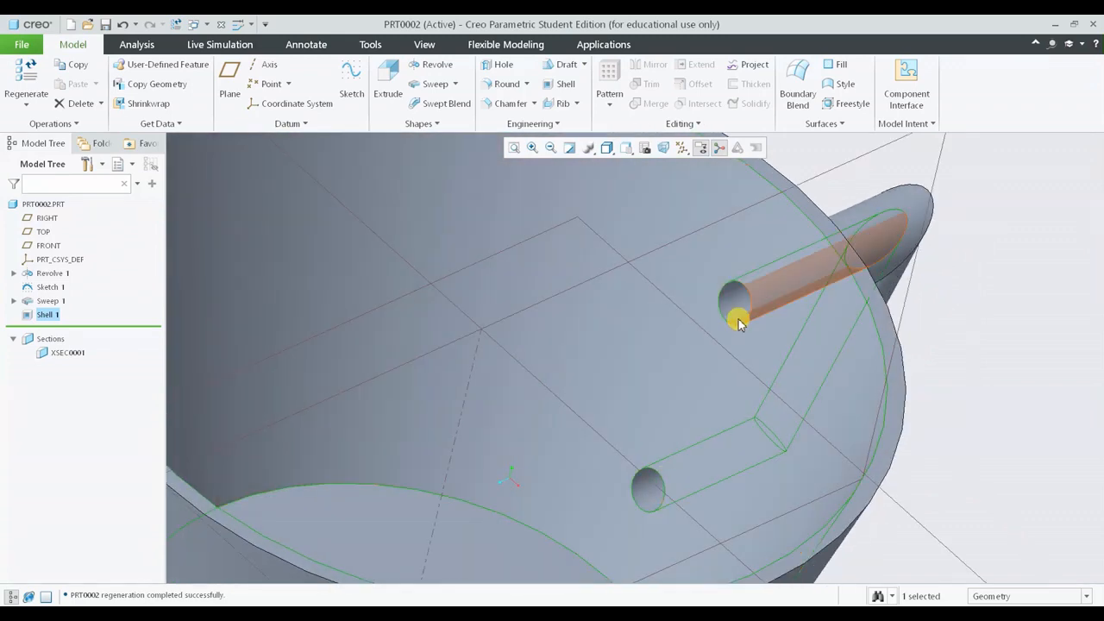
{"action": "scroll", "coordinate": [738, 322], "scroll_direction": "up", "scroll_amount": 5}
{"action": "mouse_move", "coordinate": [699, 305]}
{"action": "middle_mouse_down"}
{"action": "mouse_move", "coordinate": [682, 288]}
{"action": "mouse_move", "coordinate": [682, 300]}
{"action": "middle_mouse_up"}
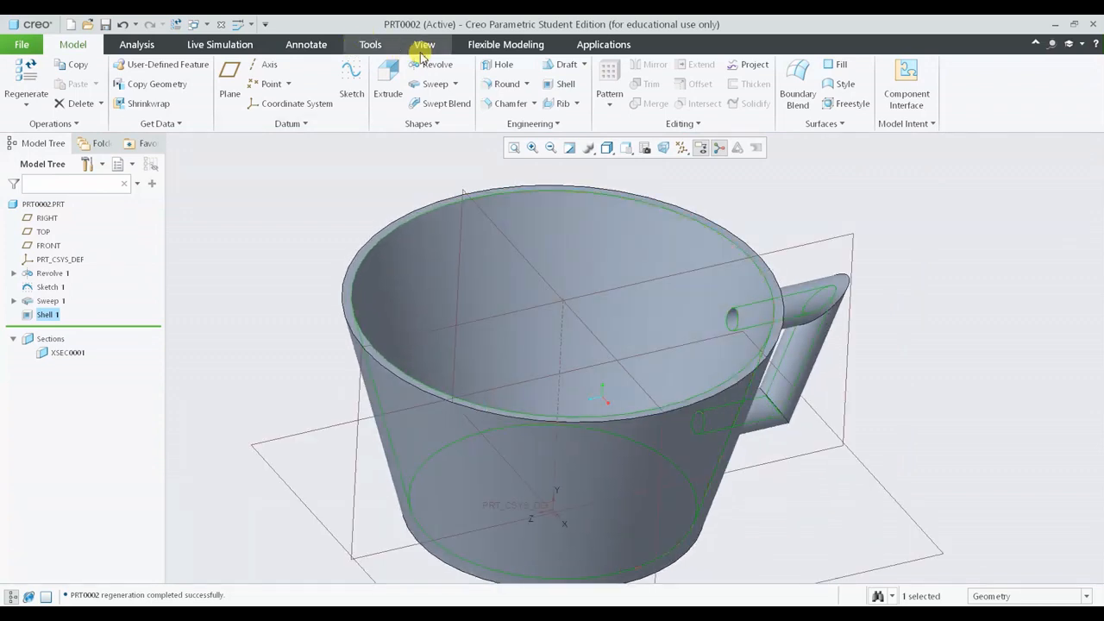
Preview a planar section through the RIGHT plane, examine the inside of the handle, and discard the section.
{"action": "left_click", "coordinate": [426, 44]}
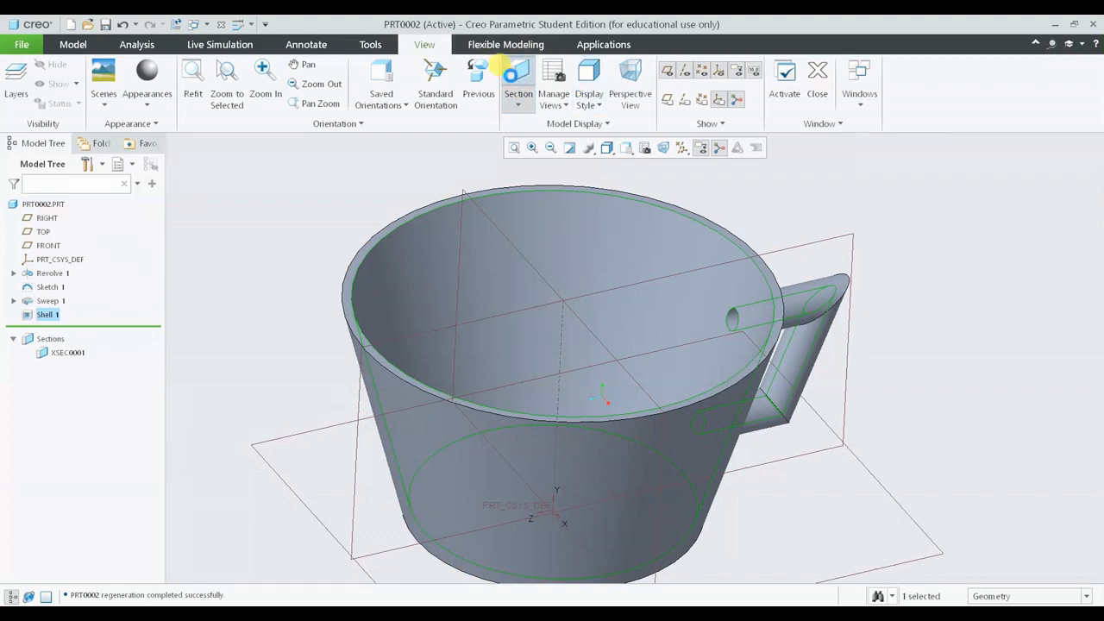
{"action": "left_click", "coordinate": [503, 71]}
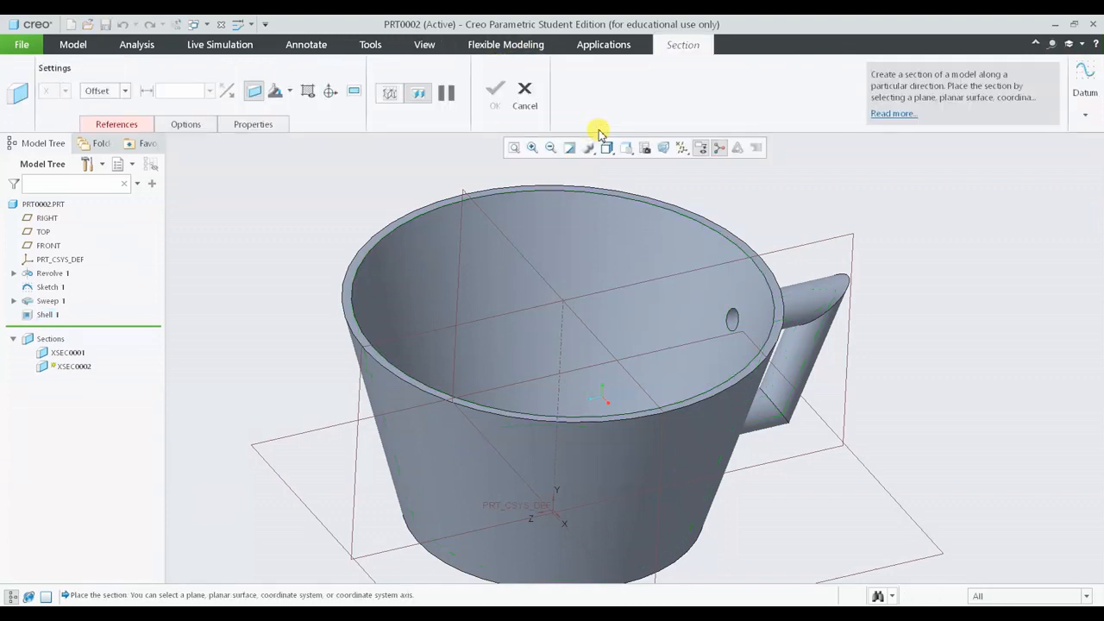
{"action": "left_click", "coordinate": [844, 239]}
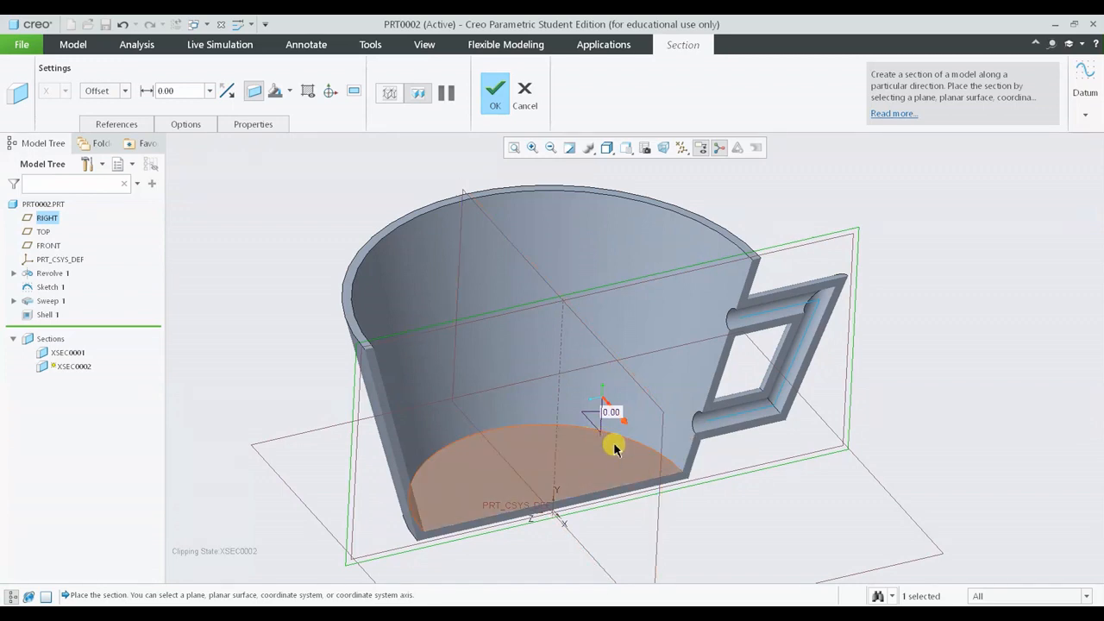
{"action": "middle_click_drag", "start_coordinate": [710, 387], "coordinate": [833, 333]}
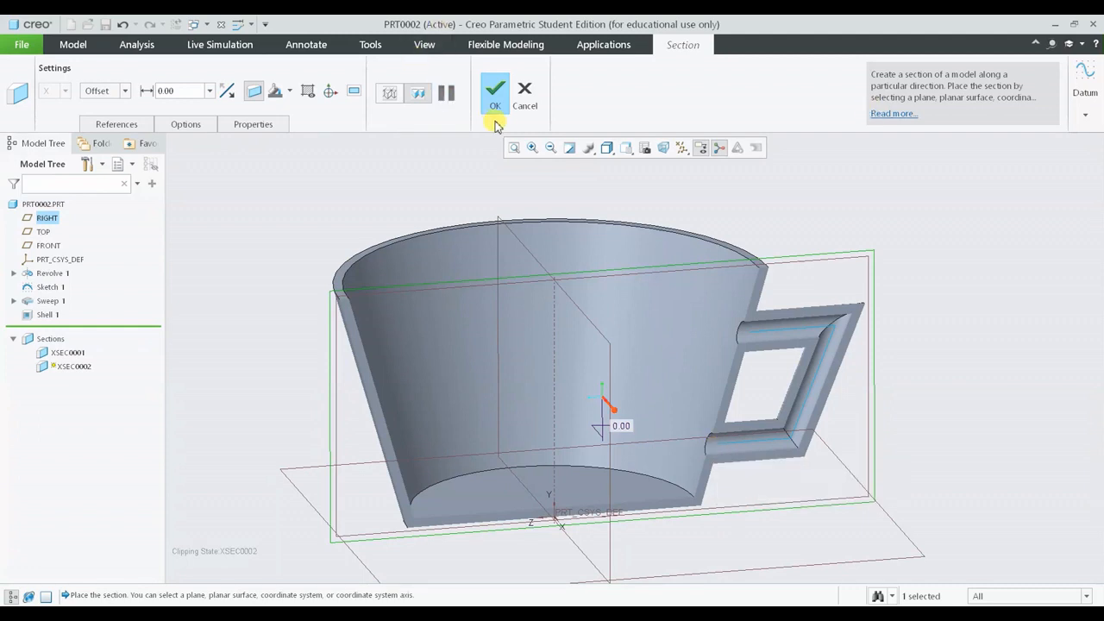
{"action": "left_click", "coordinate": [527, 107]}
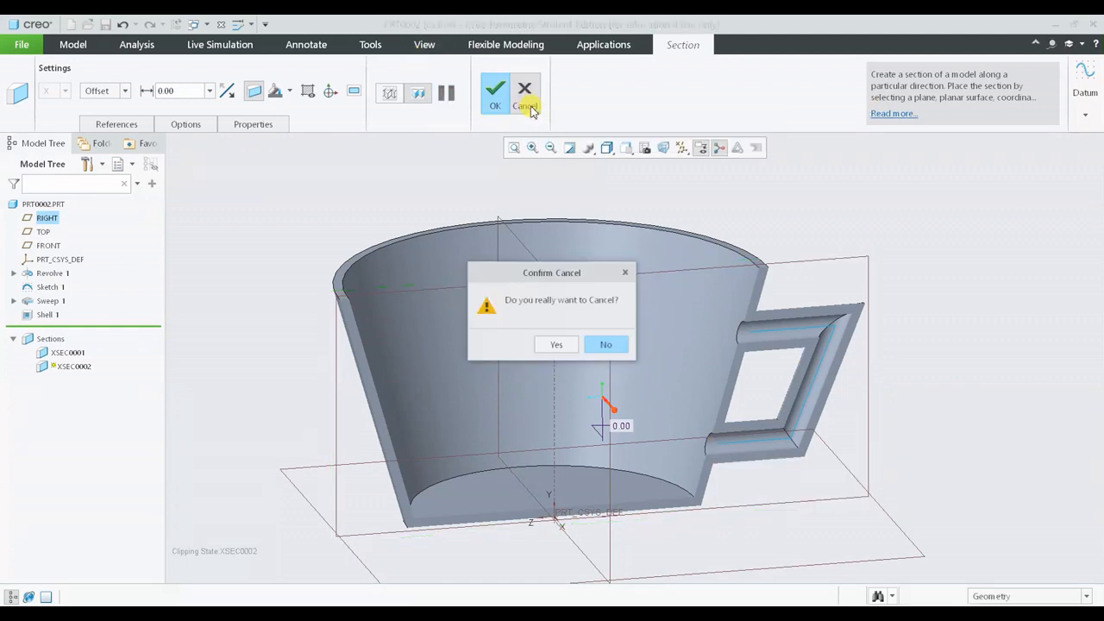
{"action": "left_click", "coordinate": [559, 345]}
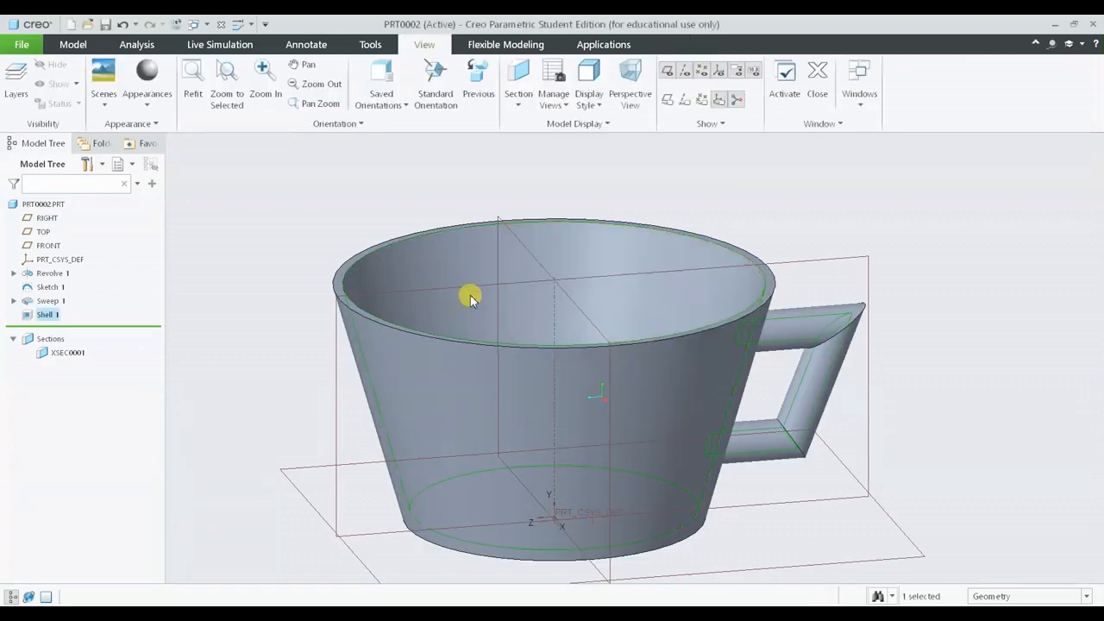
Redefine the shell feature and start selecting the surfaces to exclude from it.
{"action": "middle_click_drag", "start_coordinate": [538, 296], "coordinate": [469, 325]}
{"action": "key", "text": "ctrl+d"}
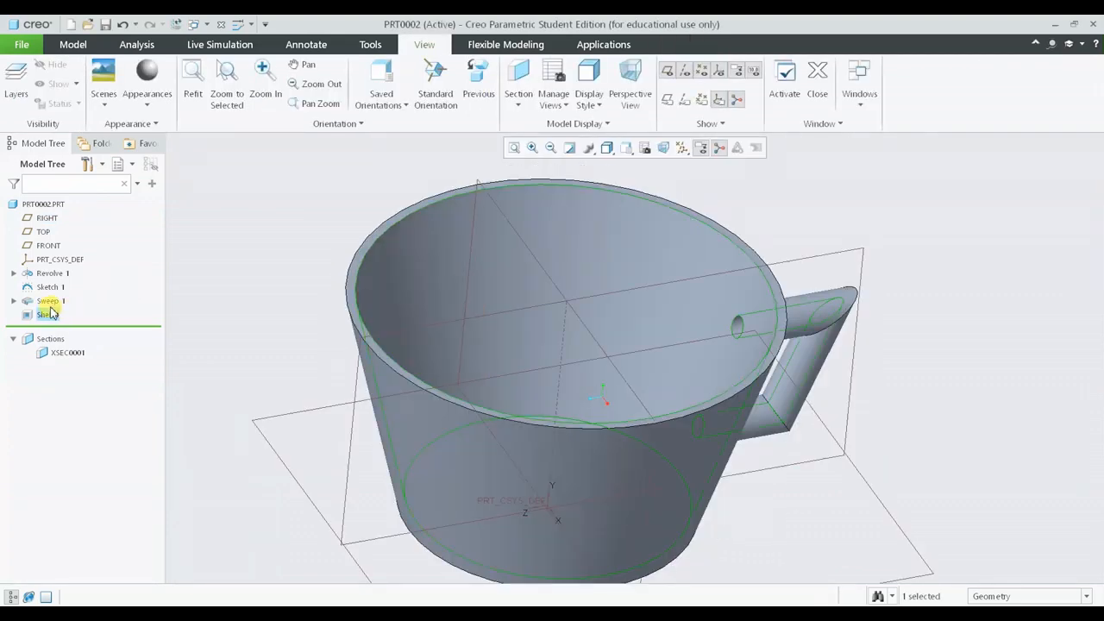
{"action": "double_click", "coordinate": [41, 317]}
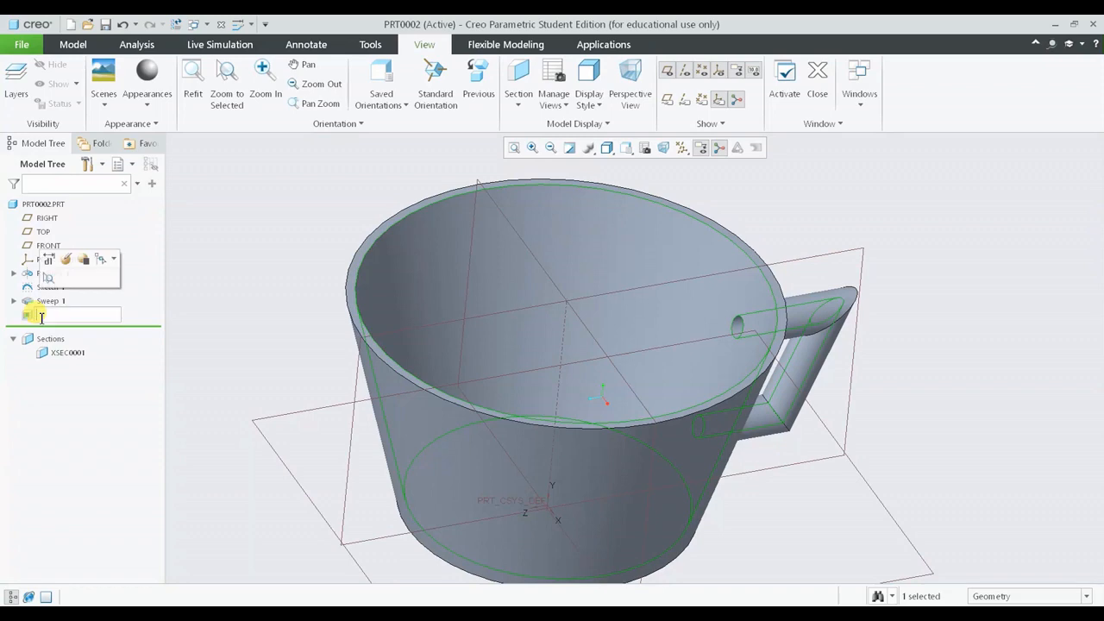
{"action": "left_click", "coordinate": [69, 261]}
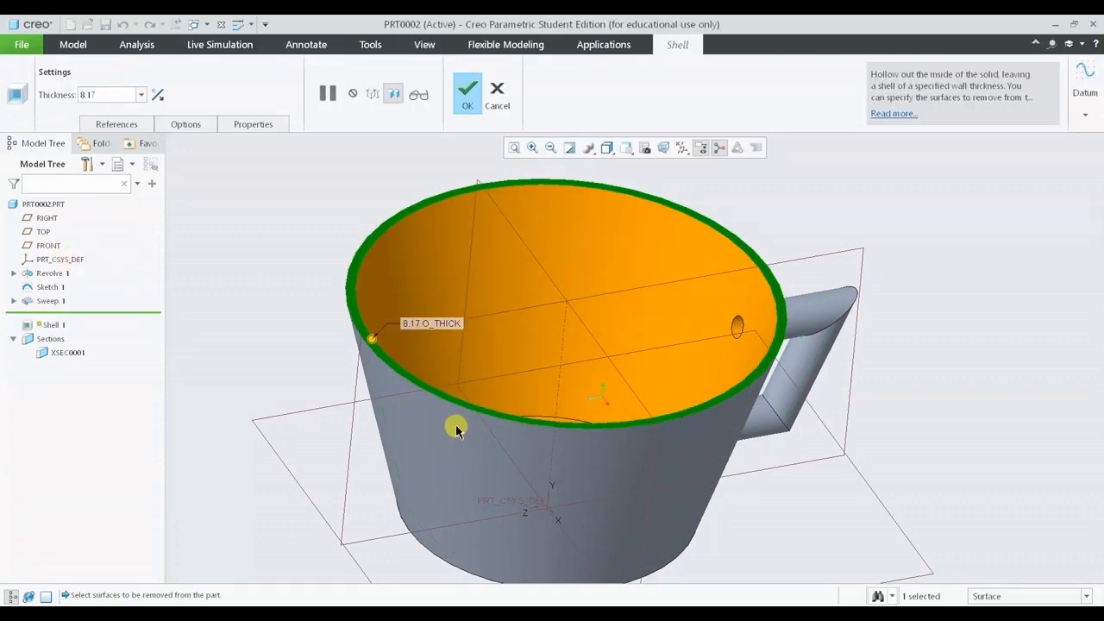
{"action": "middle_click_drag", "start_coordinate": [563, 449], "coordinate": [572, 468]}
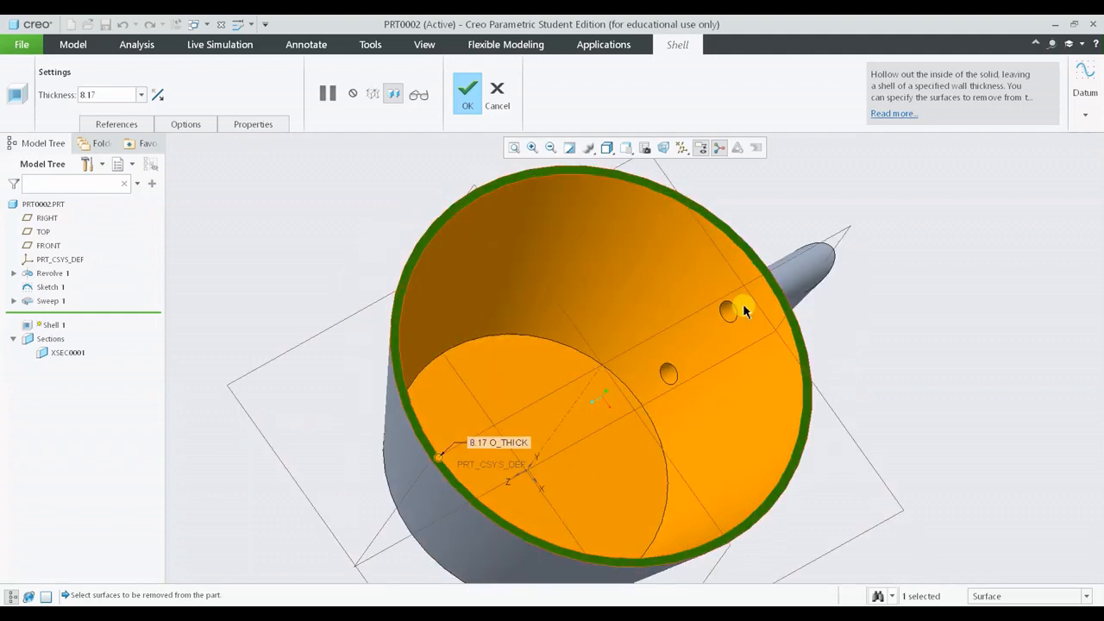
{"action": "middle_click_drag", "start_coordinate": [797, 308], "coordinate": [778, 357]}
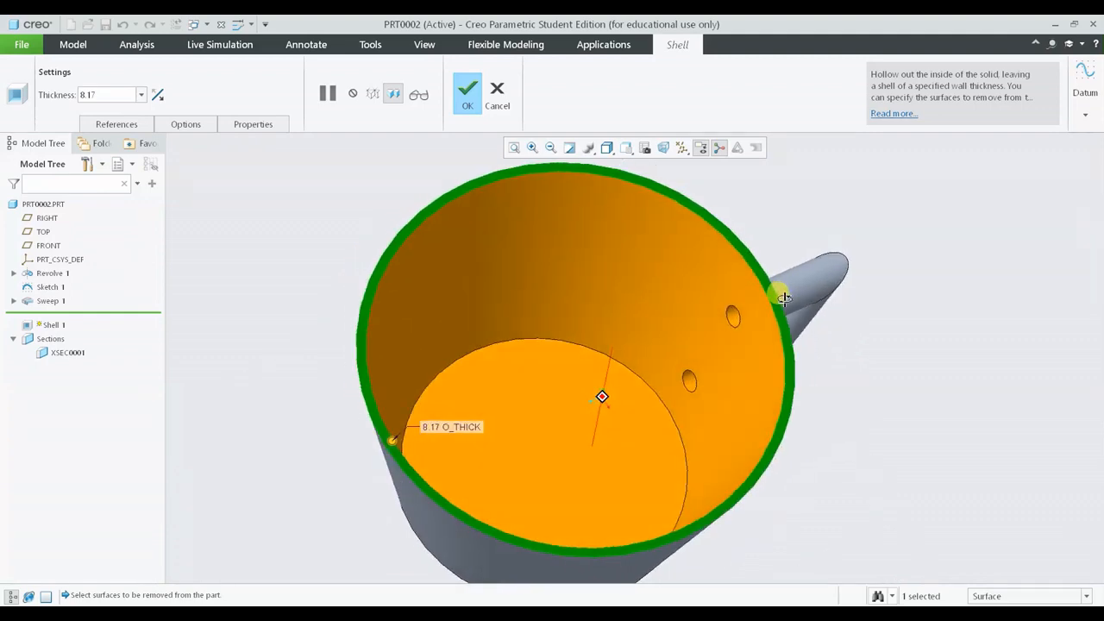
{"action": "left_click", "coordinate": [198, 125]}
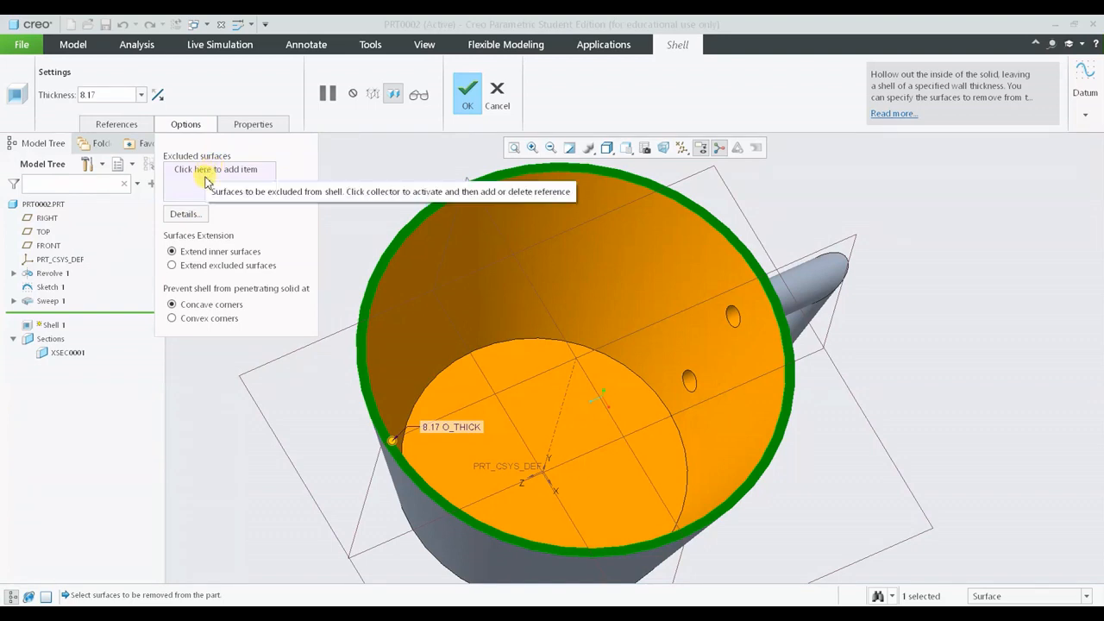
{"action": "left_click", "coordinate": [206, 179]}
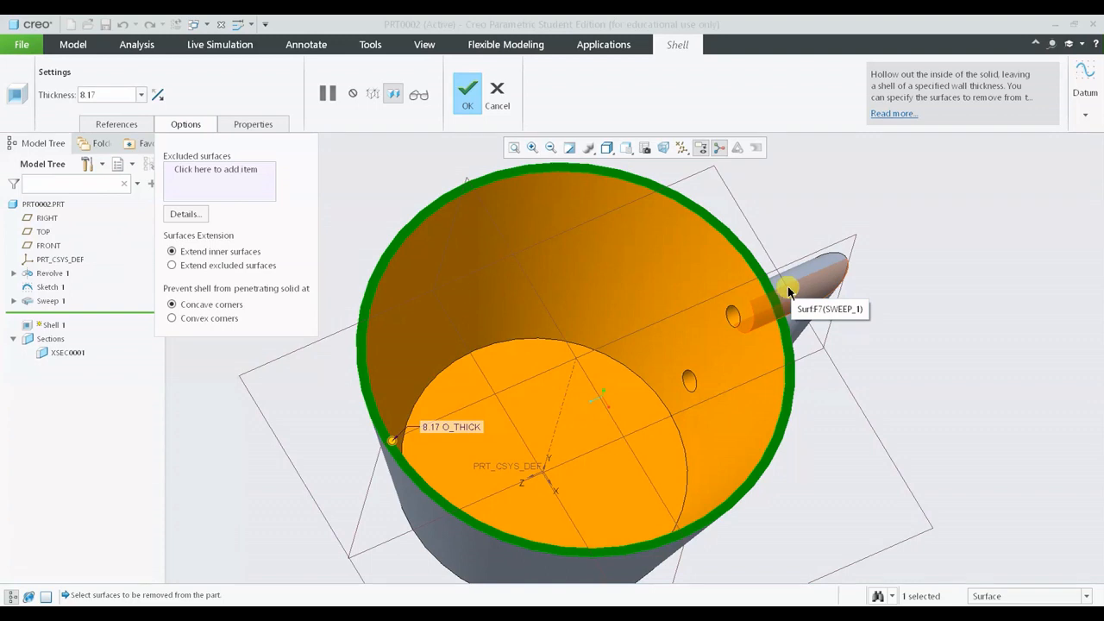
{"action": "left_click", "coordinate": [213, 175]}
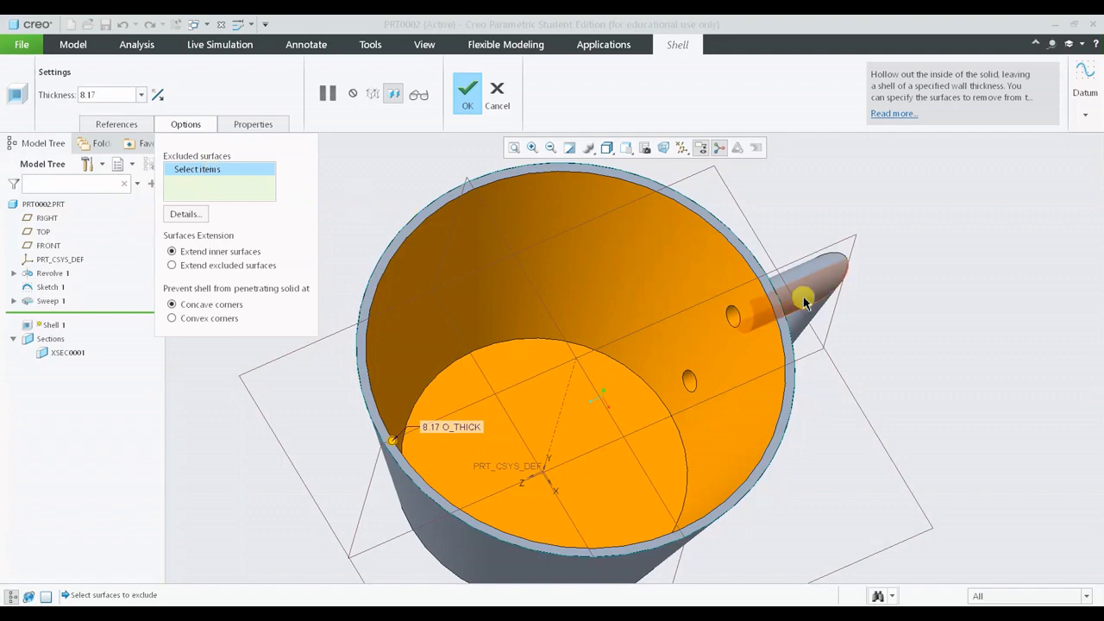
Exclude all handle surfaces from the shell, using the upper handle surface as seed and the cup's outer wall as boundary, and complete the feature.
{"action": "mouse_move", "coordinate": [813, 370]}
{"action": "middle_mouse_down"}
{"action": "mouse_move", "coordinate": [810, 330]}
{"action": "mouse_move", "coordinate": [778, 315]}
{"action": "middle_mouse_up"}
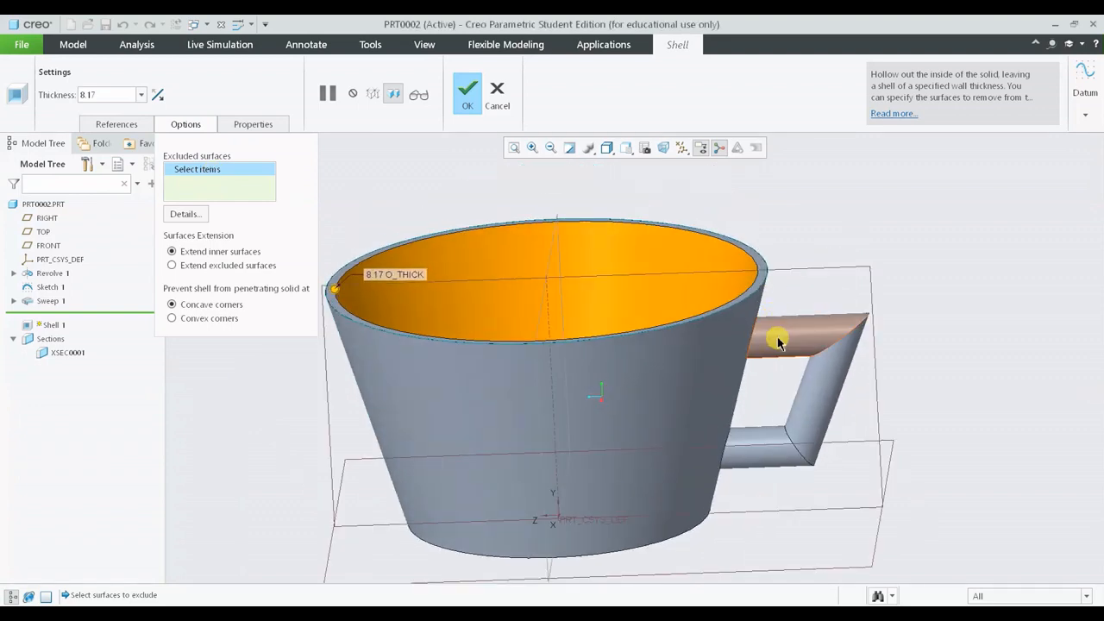
{"action": "left_click", "coordinate": [779, 340]}
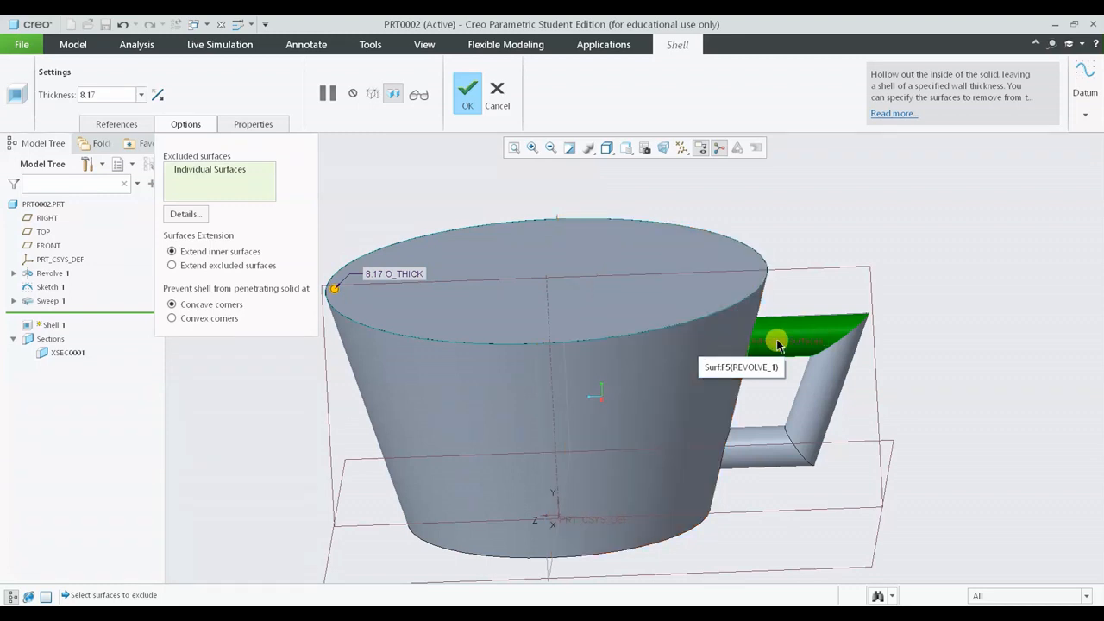
{"action": "left_click", "coordinate": [704, 405]}
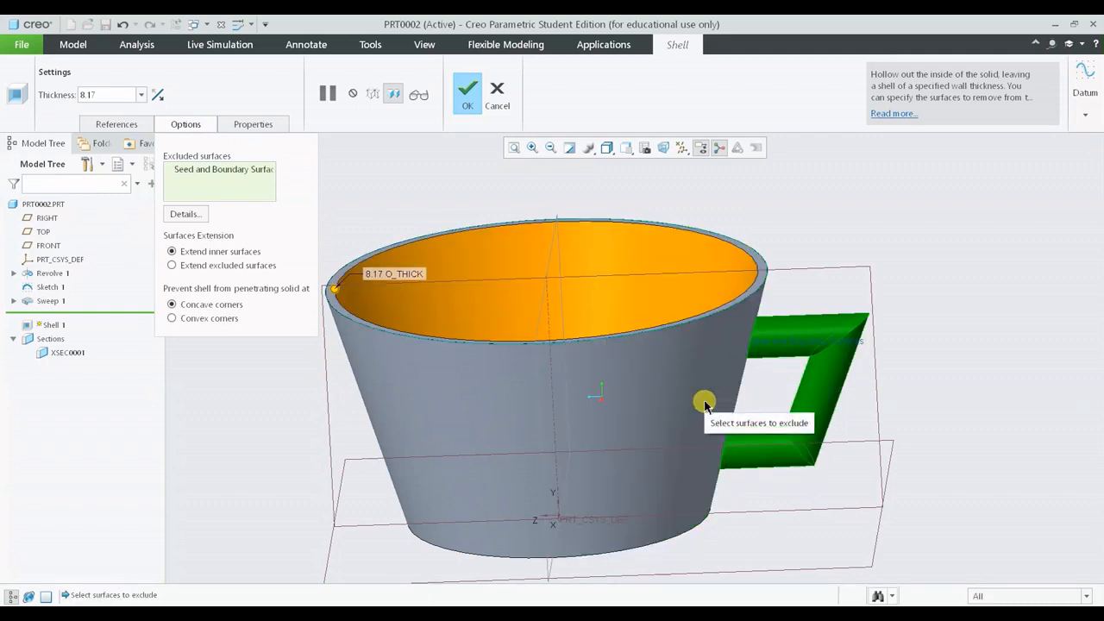
{"action": "mouse_move", "coordinate": [616, 249]}
{"action": "middle_mouse_down"}
{"action": "mouse_move", "coordinate": [638, 276]}
{"action": "mouse_move", "coordinate": [643, 310]}
{"action": "mouse_move", "coordinate": [633, 276]}
{"action": "mouse_move", "coordinate": [655, 269]}
{"action": "mouse_move", "coordinate": [759, 301]}
{"action": "mouse_move", "coordinate": [811, 288]}
{"action": "mouse_move", "coordinate": [715, 303]}
{"action": "mouse_move", "coordinate": [681, 266]}
{"action": "mouse_move", "coordinate": [696, 307]}
{"action": "mouse_move", "coordinate": [674, 275]}
{"action": "mouse_move", "coordinate": [660, 296]}
{"action": "middle_mouse_up"}
{"action": "scroll", "coordinate": [714, 297], "scroll_direction": "up", "scroll_amount": 3}
{"action": "scroll", "coordinate": [714, 297], "scroll_direction": "down", "scroll_amount": 3}
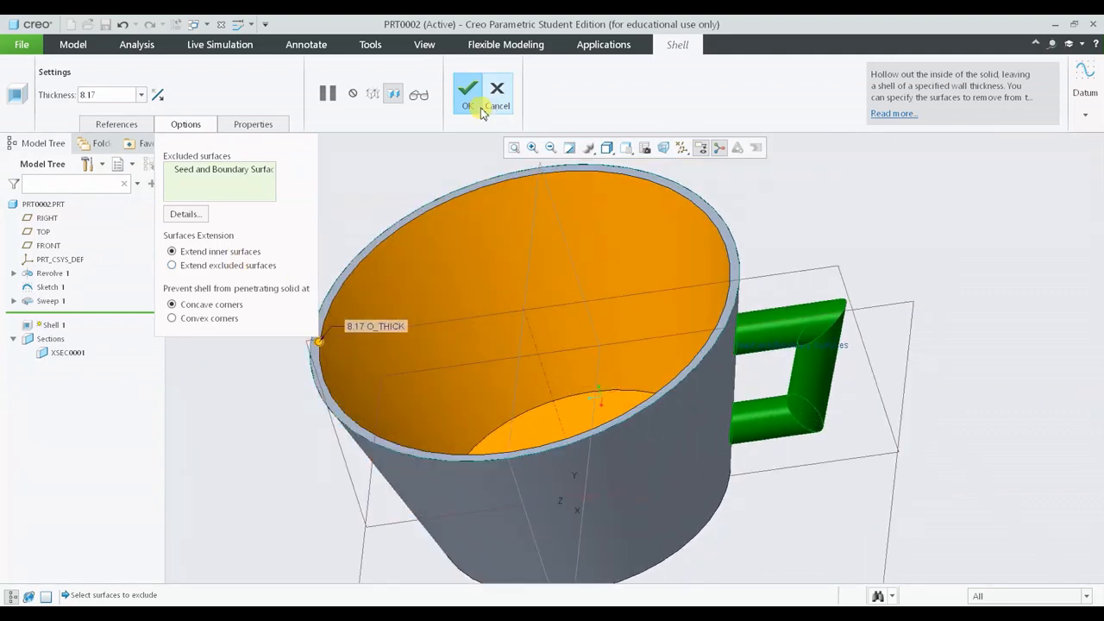
{"action": "left_click", "coordinate": [467, 95]}
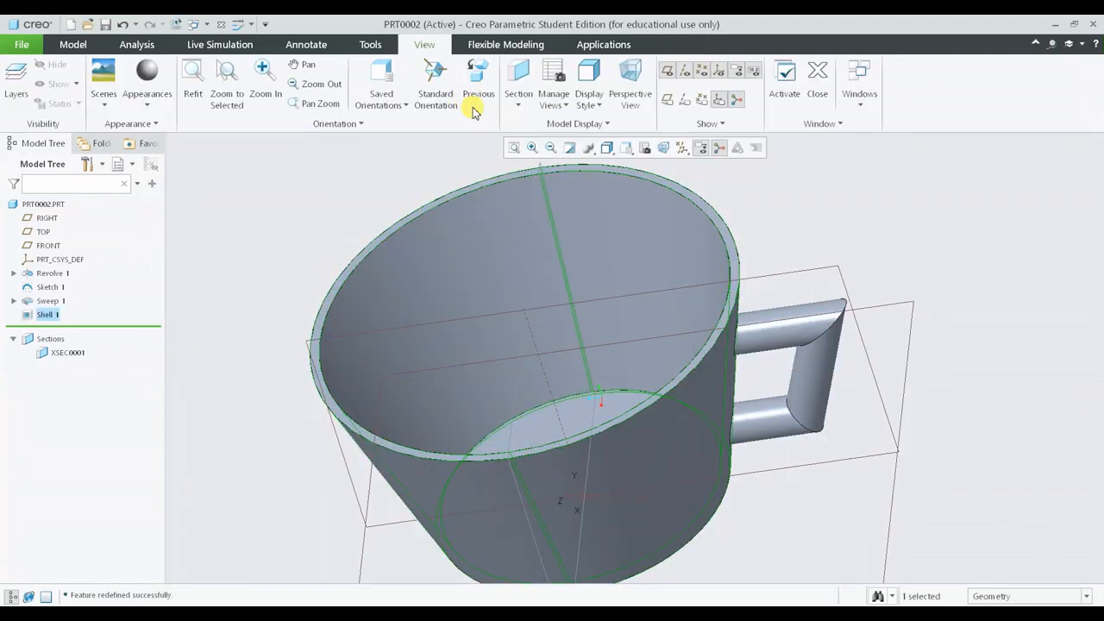
Activate the saved section XSEC0001 to view the cup cut open, and deactivate it again.
{"action": "left_click", "coordinate": [69, 352]}
{"action": "left_click", "coordinate": [79, 285]}
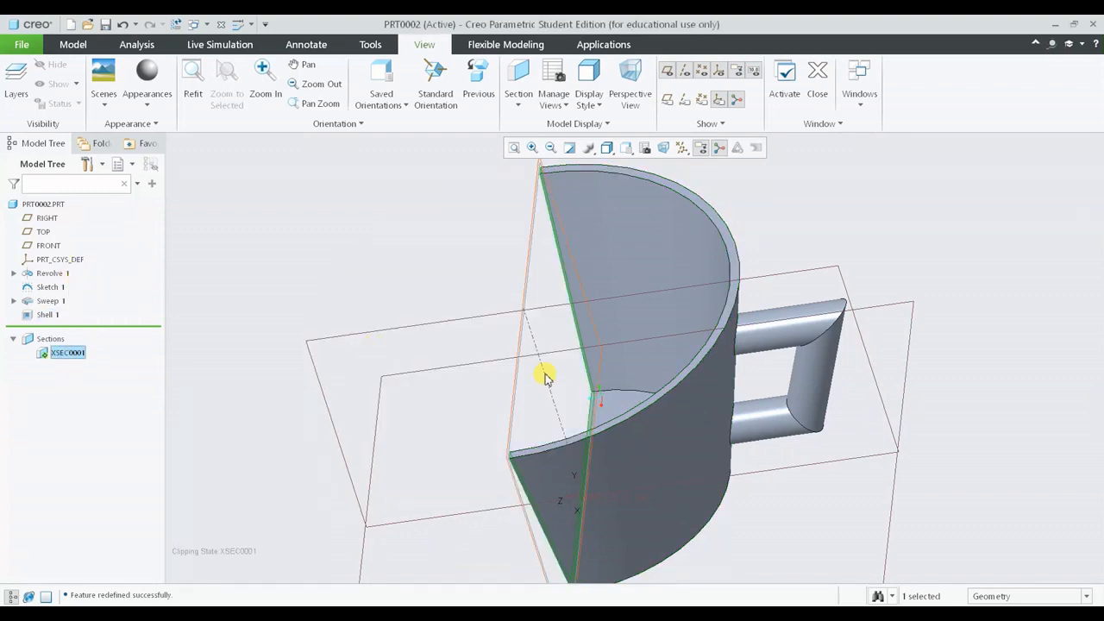
{"action": "mouse_move", "coordinate": [547, 374]}
{"action": "middle_mouse_down"}
{"action": "mouse_move", "coordinate": [615, 333]}
{"action": "mouse_move", "coordinate": [540, 357]}
{"action": "middle_mouse_up"}
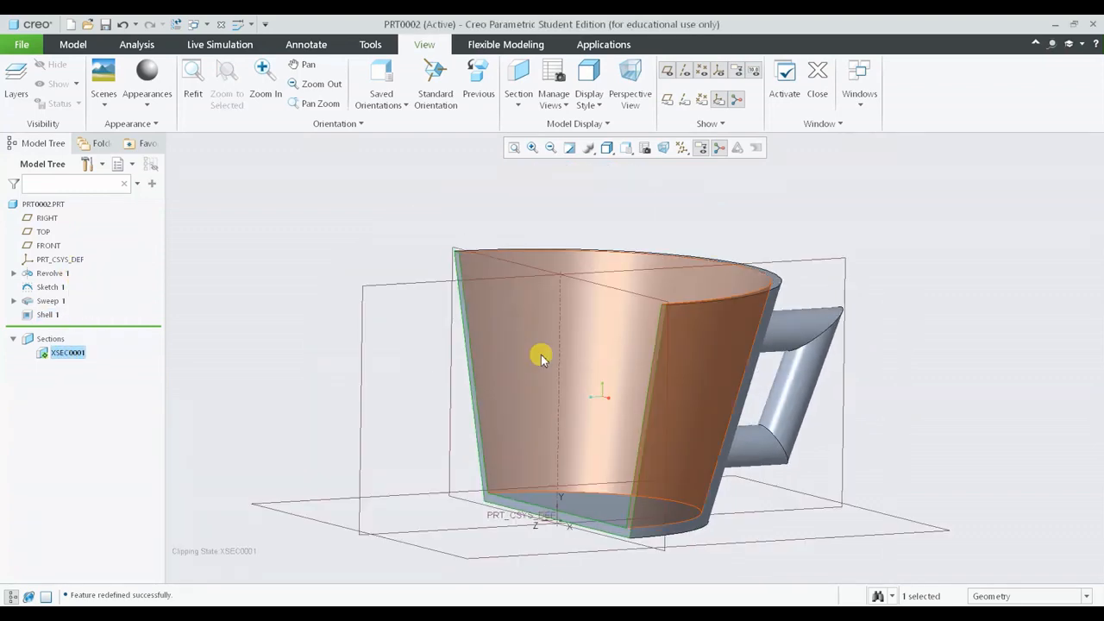
{"action": "key", "text": "ctrl+g"}
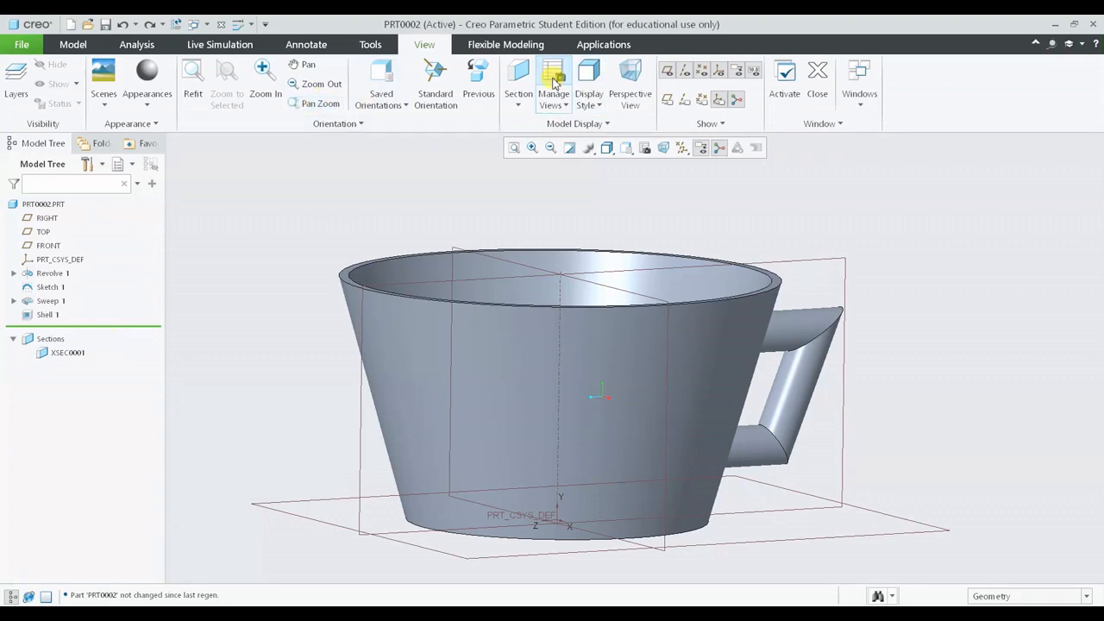
Section the redefined cup along the RIGHT plane to inspect where the handle meets the wall, and cancel the section.
{"action": "left_click", "coordinate": [518, 76]}
{"action": "left_click", "coordinate": [810, 261]}
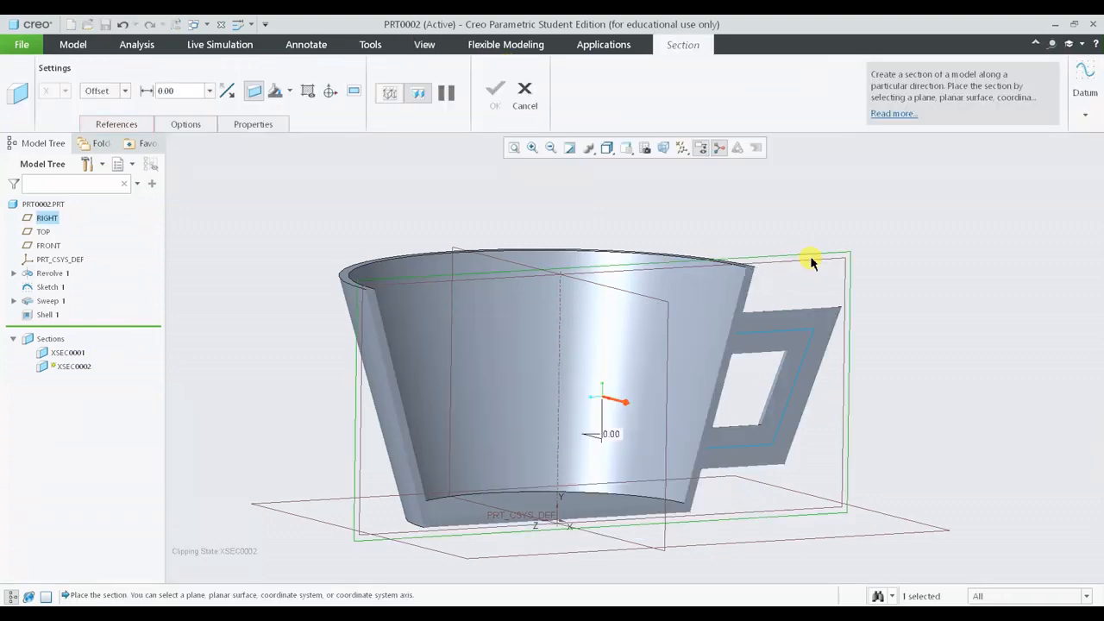
{"action": "middle_click_drag", "start_coordinate": [822, 320], "coordinate": [693, 299]}
{"action": "scroll", "coordinate": [760, 336], "scroll_direction": "up", "scroll_amount": 3}
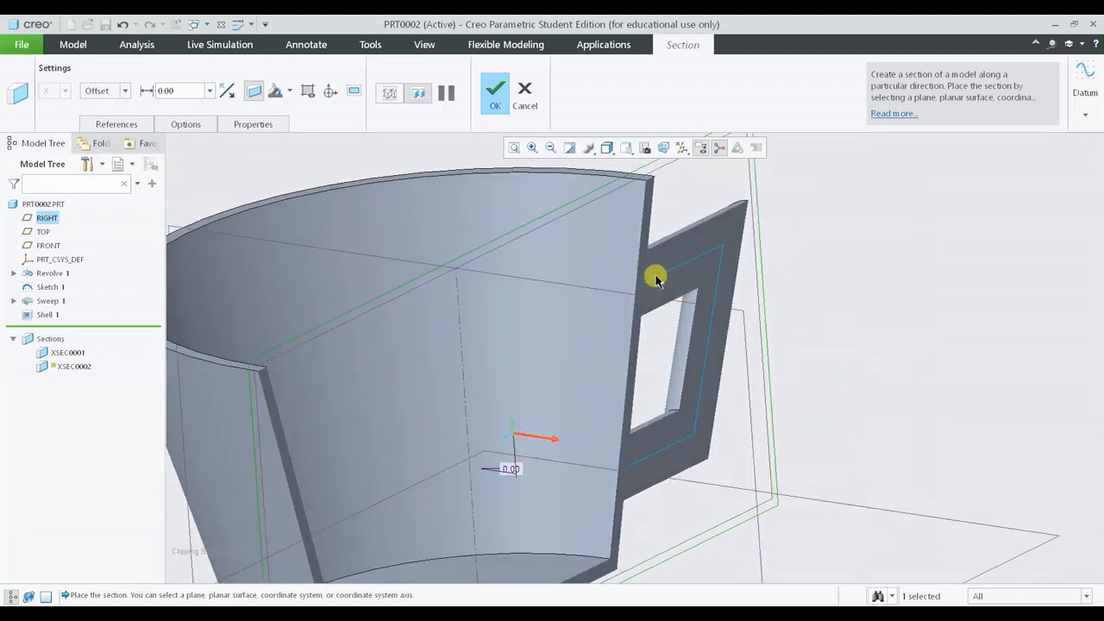
{"action": "scroll", "coordinate": [655, 276], "scroll_direction": "down", "scroll_amount": 3}
{"action": "scroll", "coordinate": [655, 279], "scroll_direction": "up", "scroll_amount": 4}
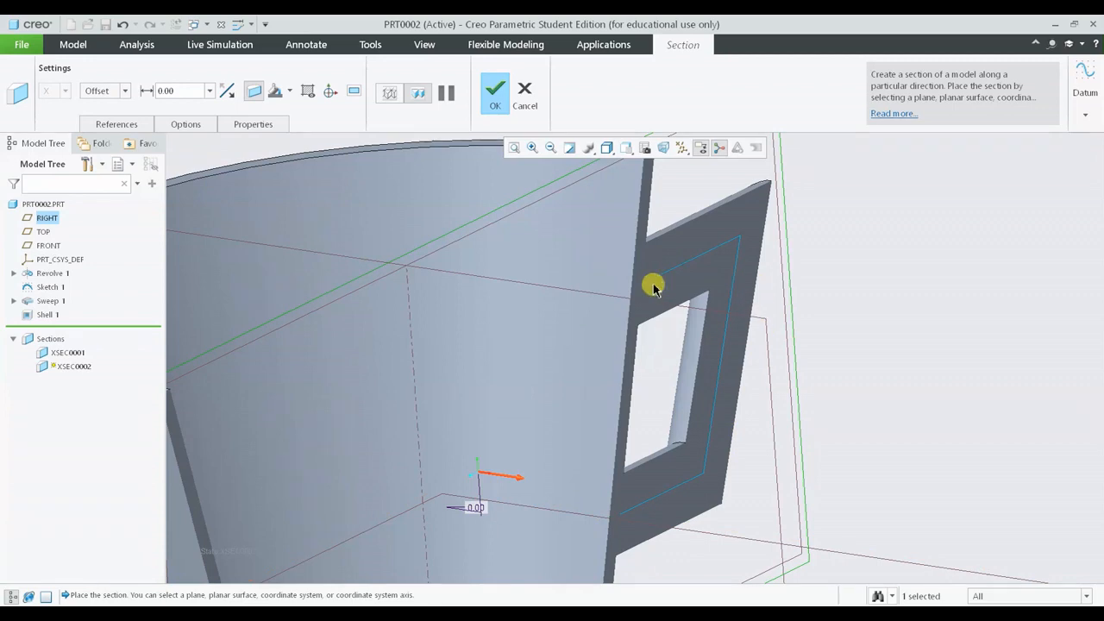
{"action": "scroll", "coordinate": [638, 283], "scroll_direction": "down", "scroll_amount": 2}
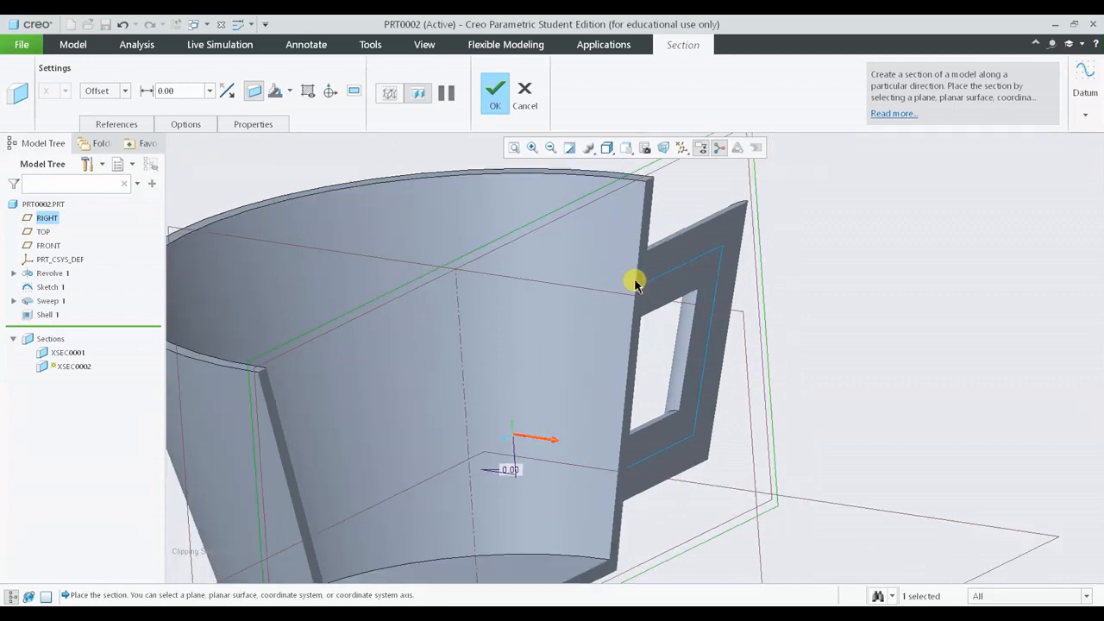
{"action": "left_click", "coordinate": [526, 102]}
{"action": "left_click", "coordinate": [554, 345]}
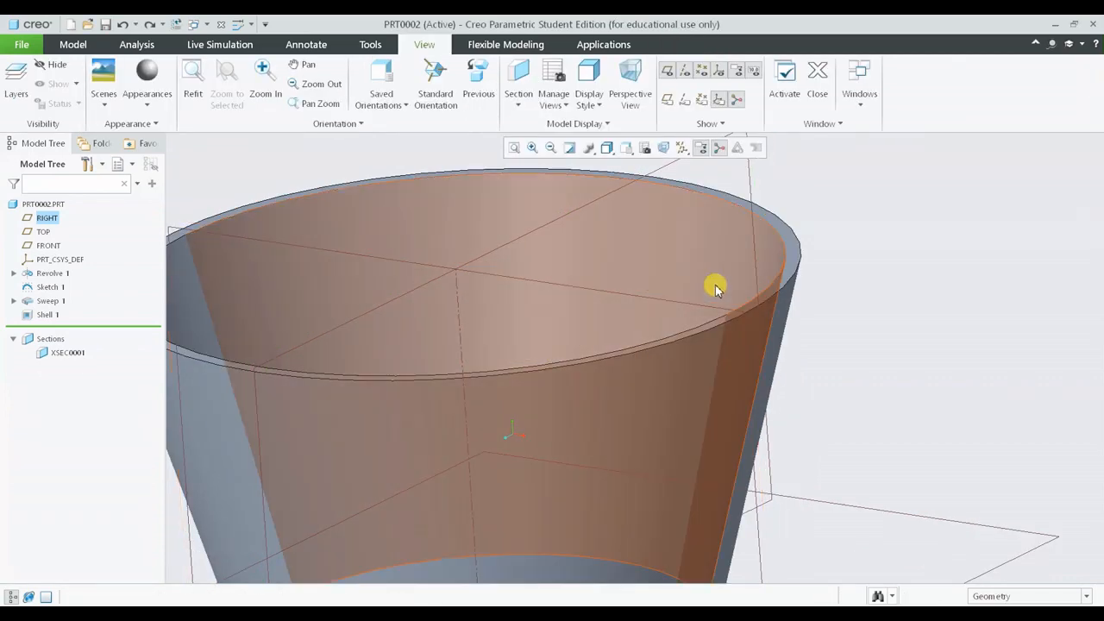
{"action": "scroll", "coordinate": [712, 298], "scroll_direction": "up", "scroll_amount": 4}
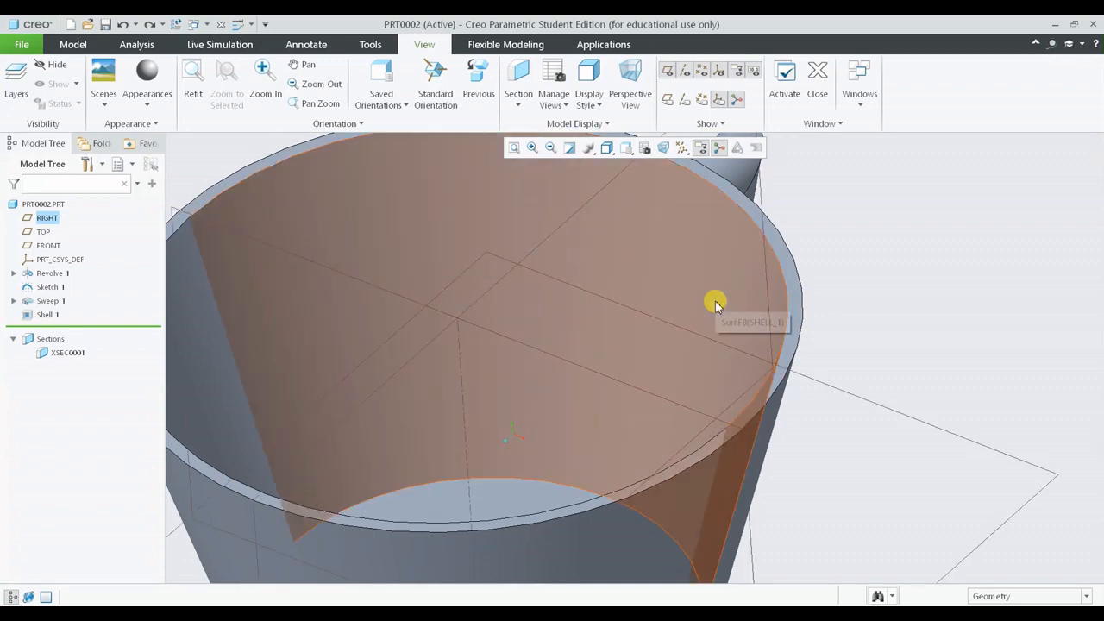